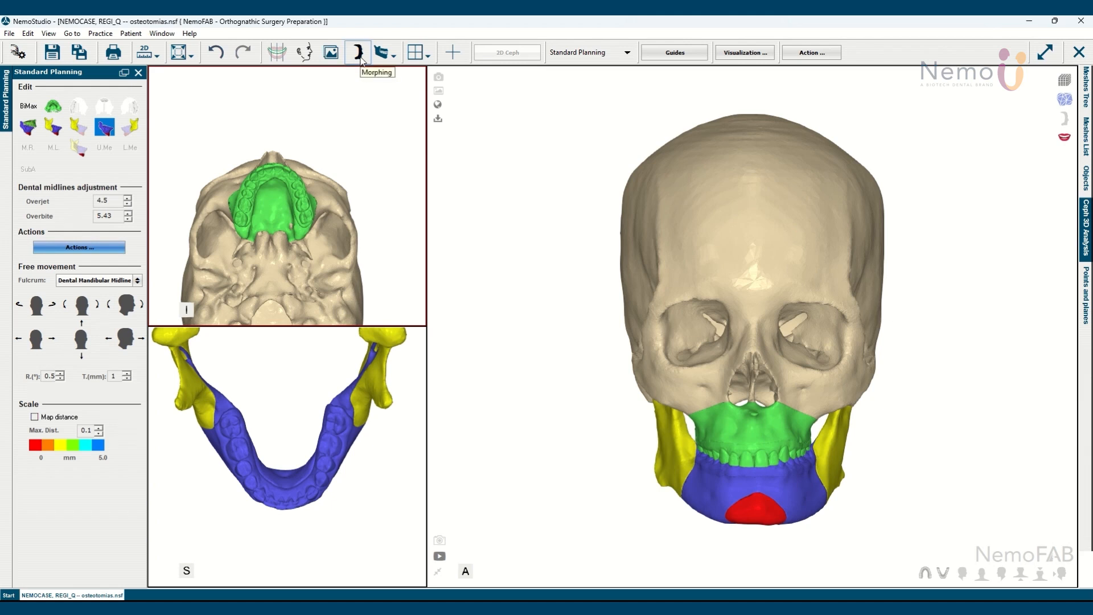
# - Show the surgical morph, check the upper lip, lower lip and Stomion superior points in the lip cuts, and accept them
pyautogui.click(360, 56)
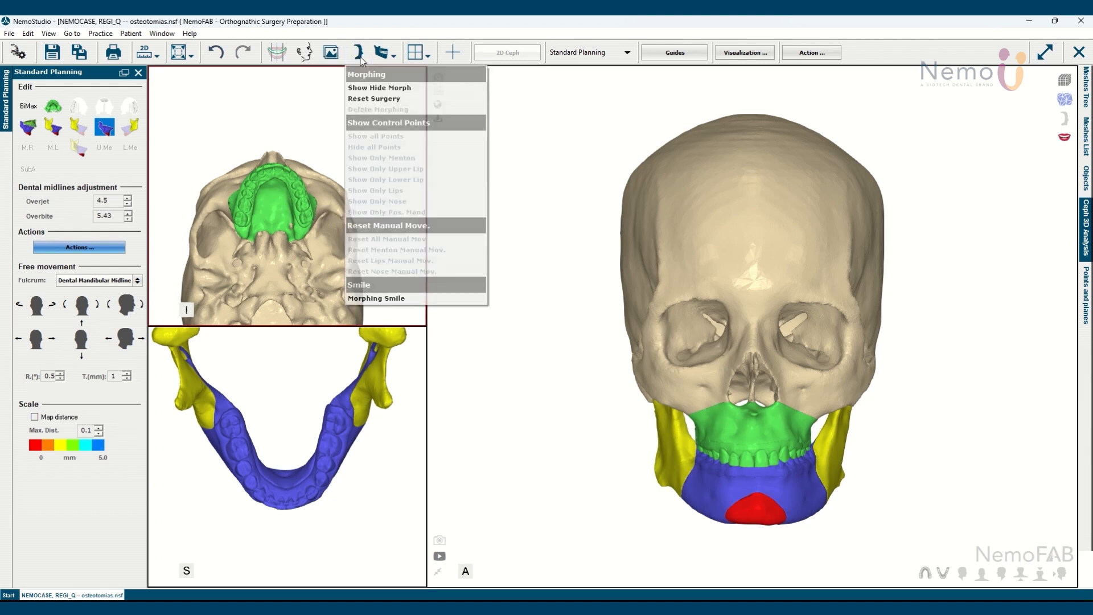
pyautogui.click(358, 89)
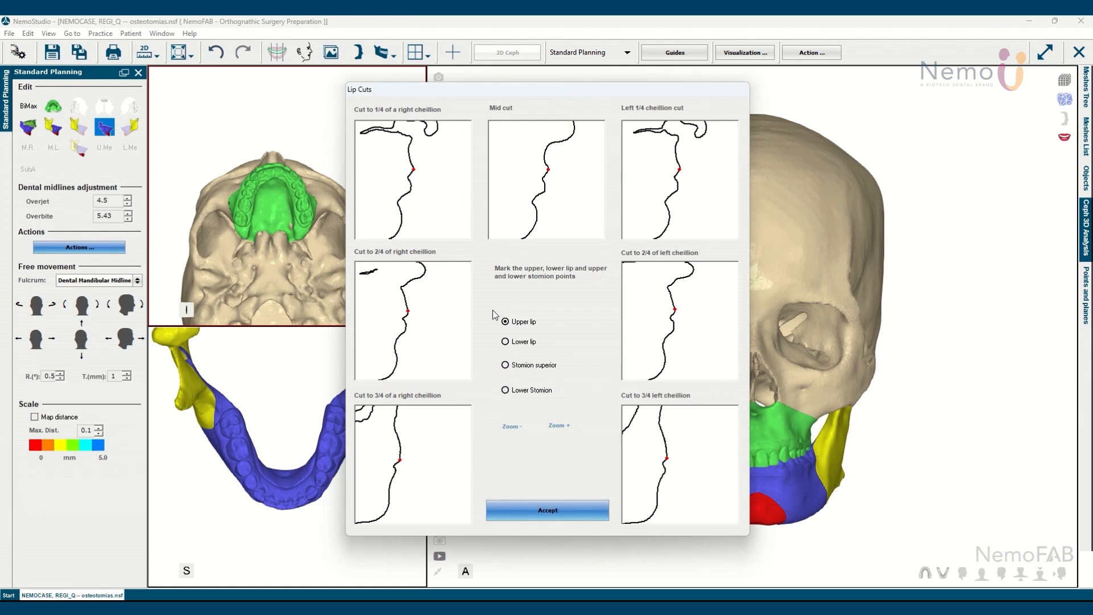
pyautogui.click(503, 321)
pyautogui.click(505, 341)
pyautogui.click(505, 365)
pyautogui.click(585, 509)
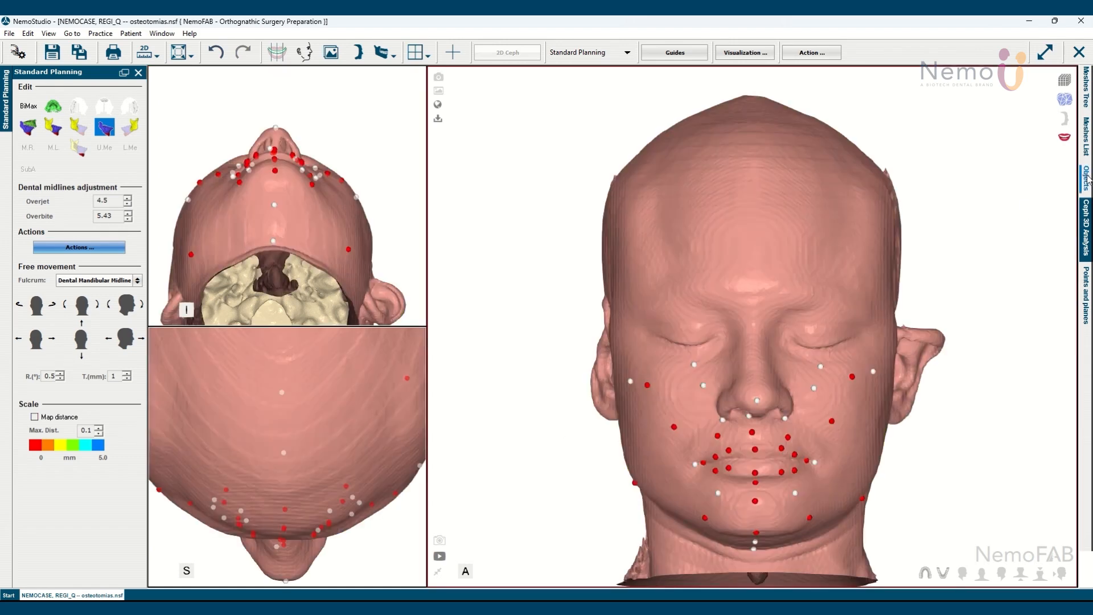
# - Make the MorphedSkinSurgeryType mesh semi-transparent so the bone segments can be seen through it
pyautogui.click(1086, 137)
pyautogui.scroll(-15, 1023, 422)
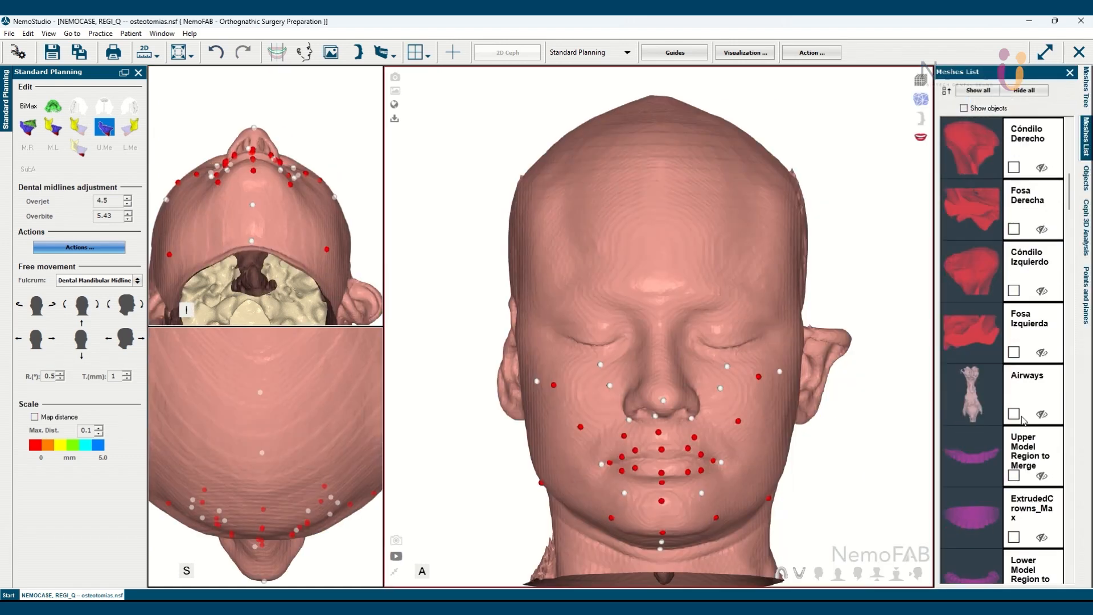
pyautogui.scroll(-9, 1023, 421)
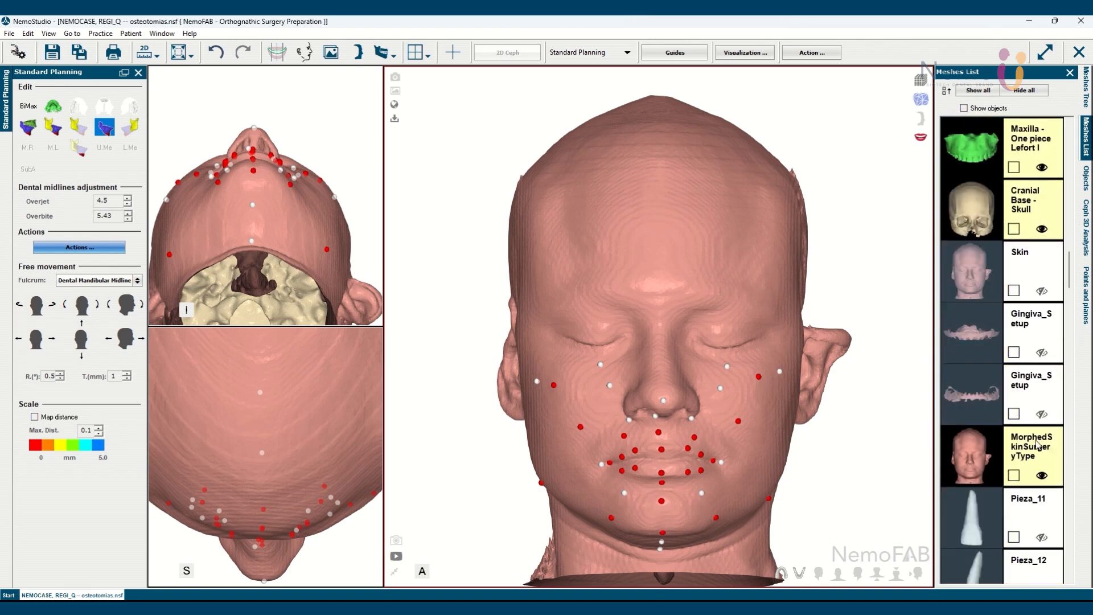
pyautogui.rightClick(753, 452)
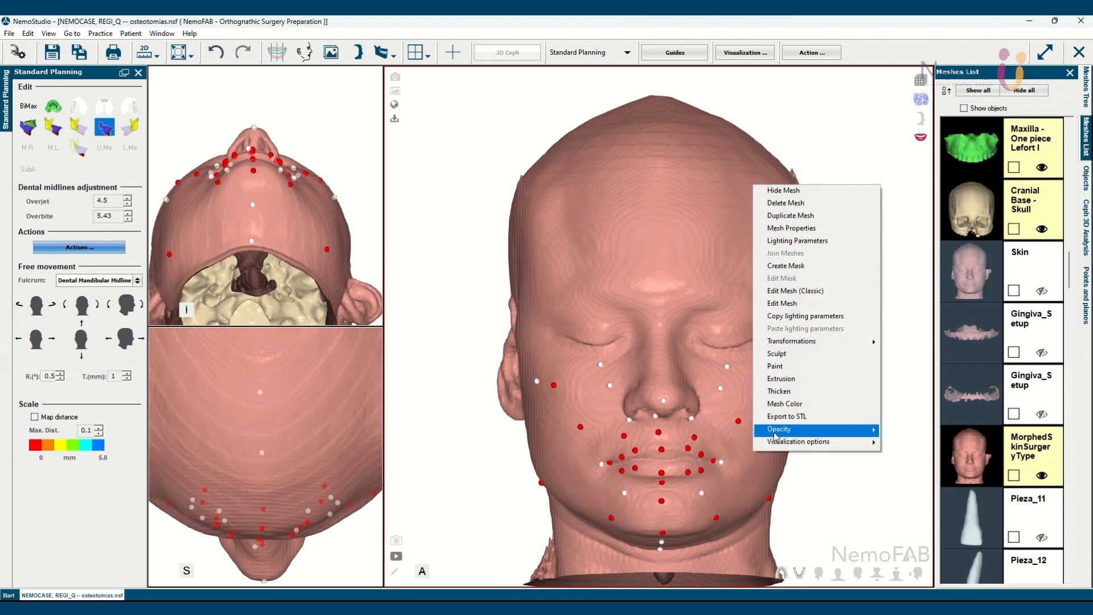
pyautogui.moveTo(854, 429)
pyautogui.click(893, 468)
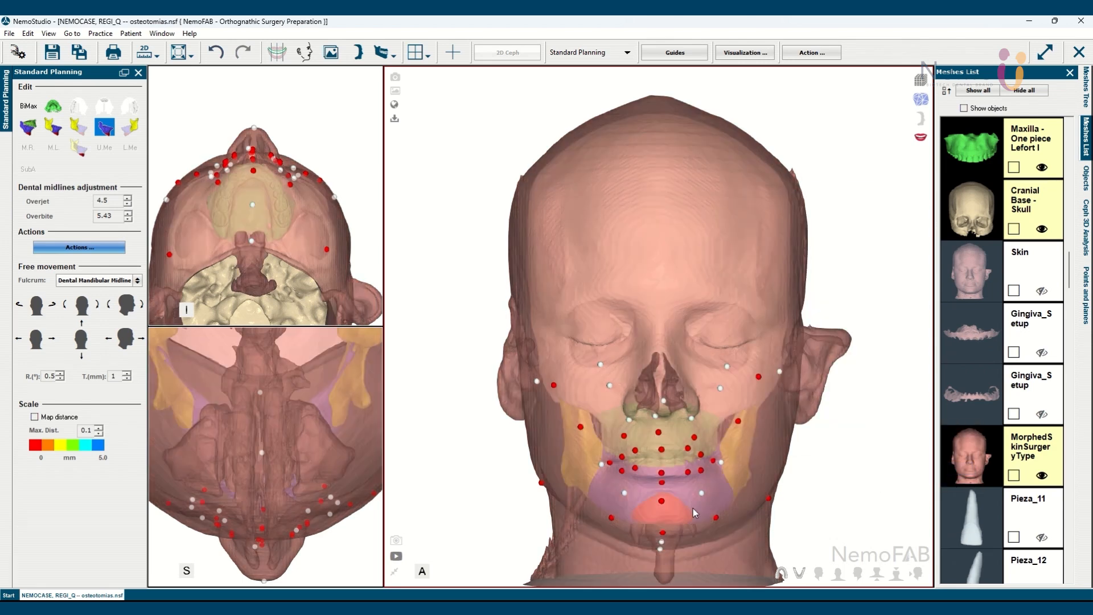
# - In the right profile view, advance the mandible body 4 mm and lower it 4 mm
pyautogui.moveTo(667, 514); pyautogui.dragTo(757, 486)
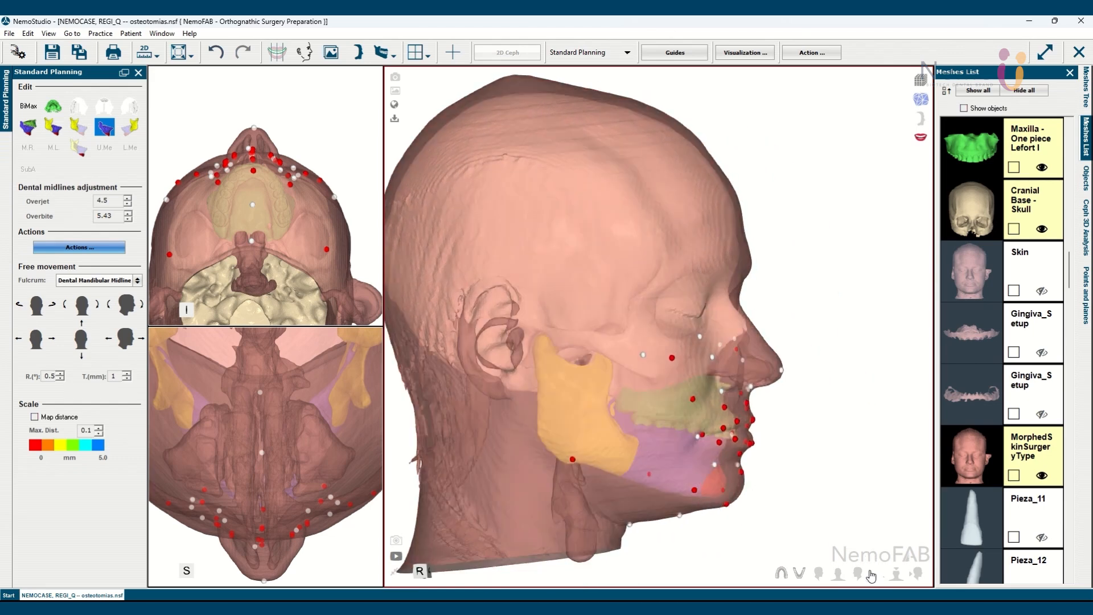
pyautogui.click(838, 574)
pyautogui.click(818, 573)
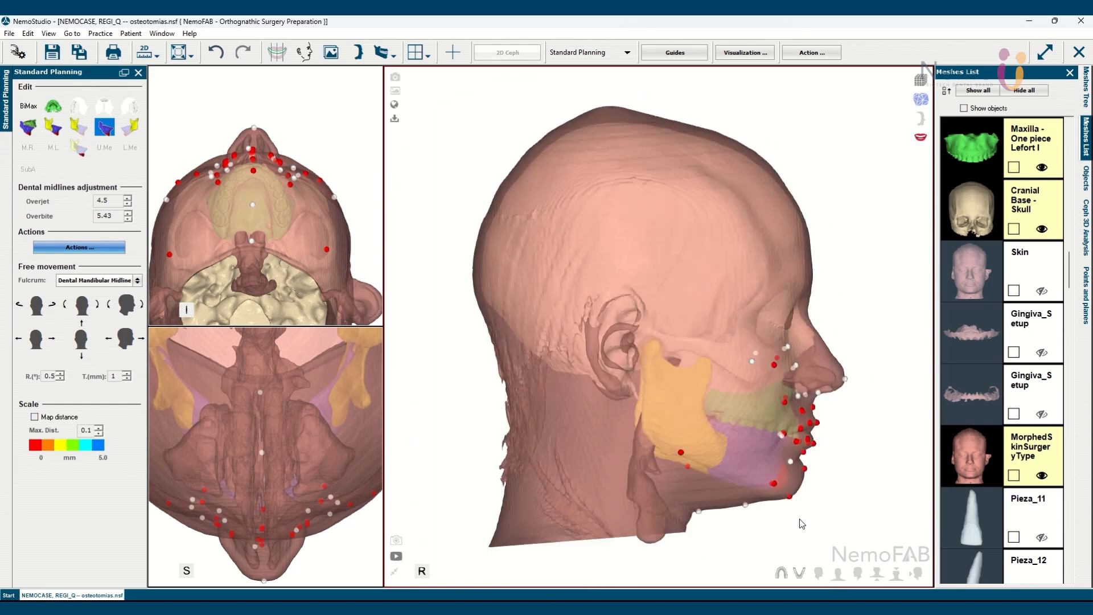
pyautogui.scroll(5, 669, 407)
pyautogui.scroll(-3, 669, 407)
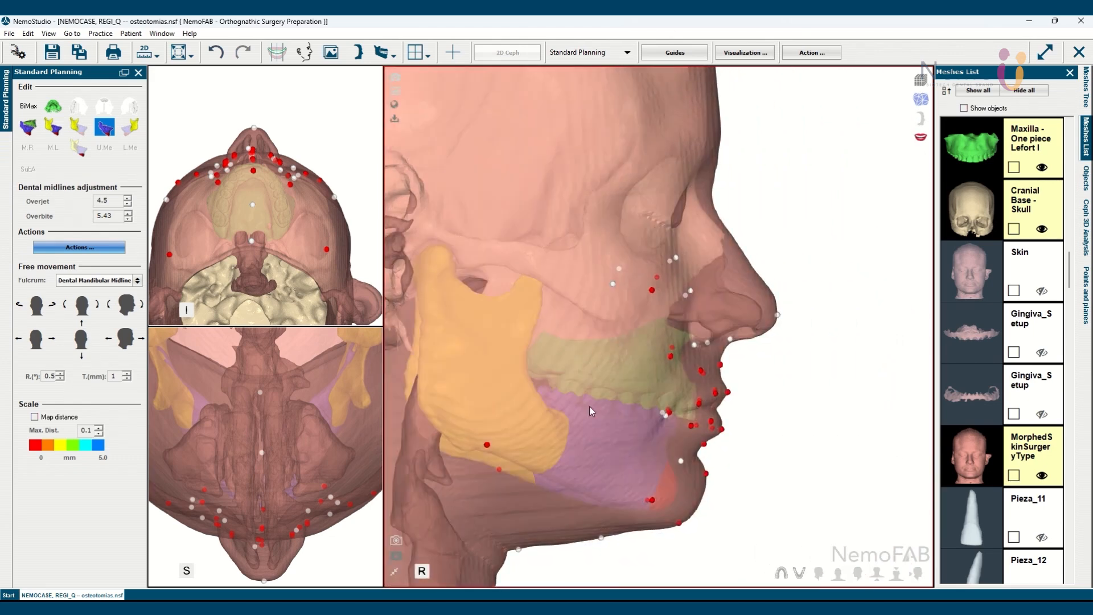
pyautogui.click(1070, 73)
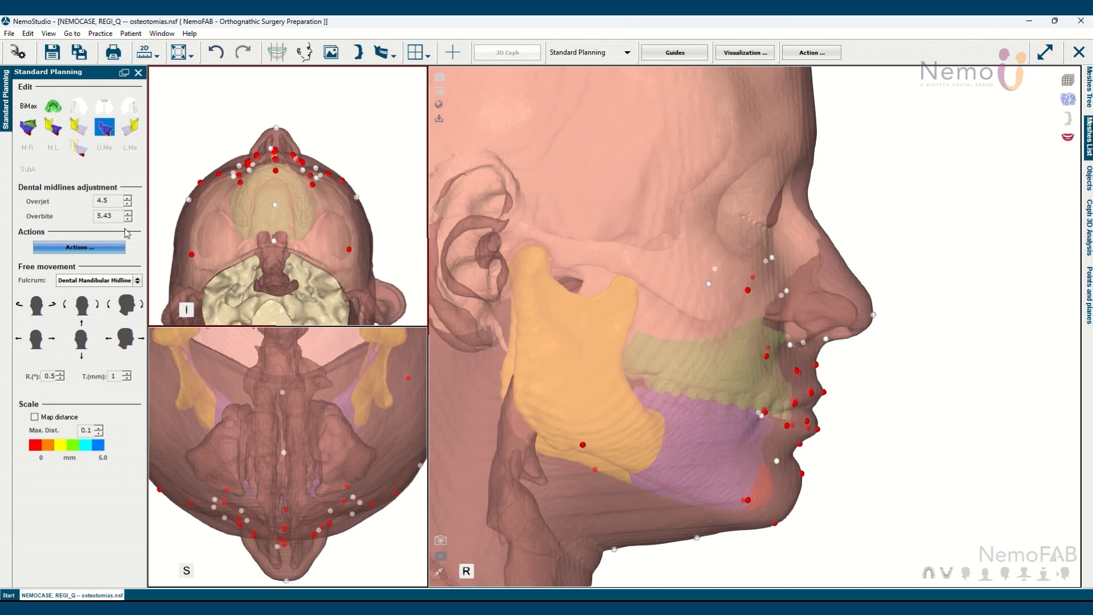
pyautogui.doubleClick(114, 377)
pyautogui.write('4')
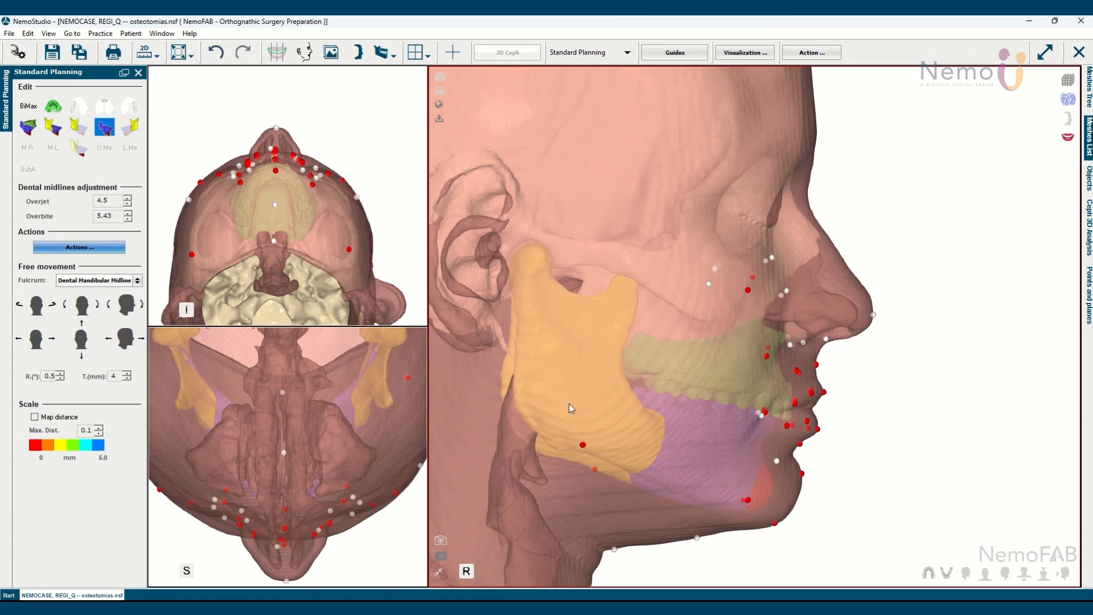
pyautogui.click(139, 342)
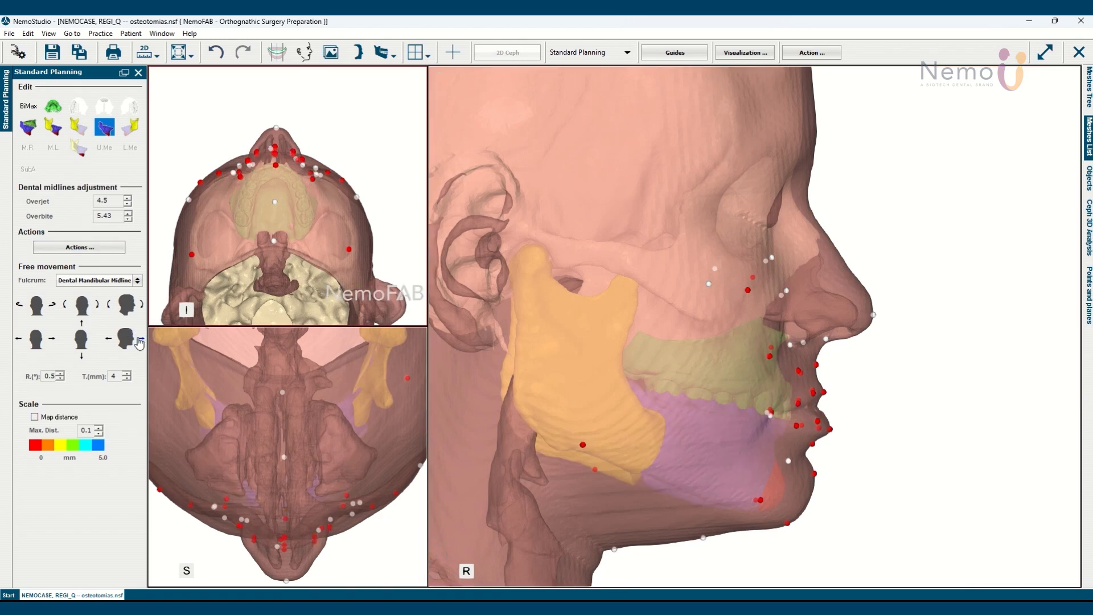
pyautogui.moveTo(832, 484); pyautogui.dragTo(860, 488)
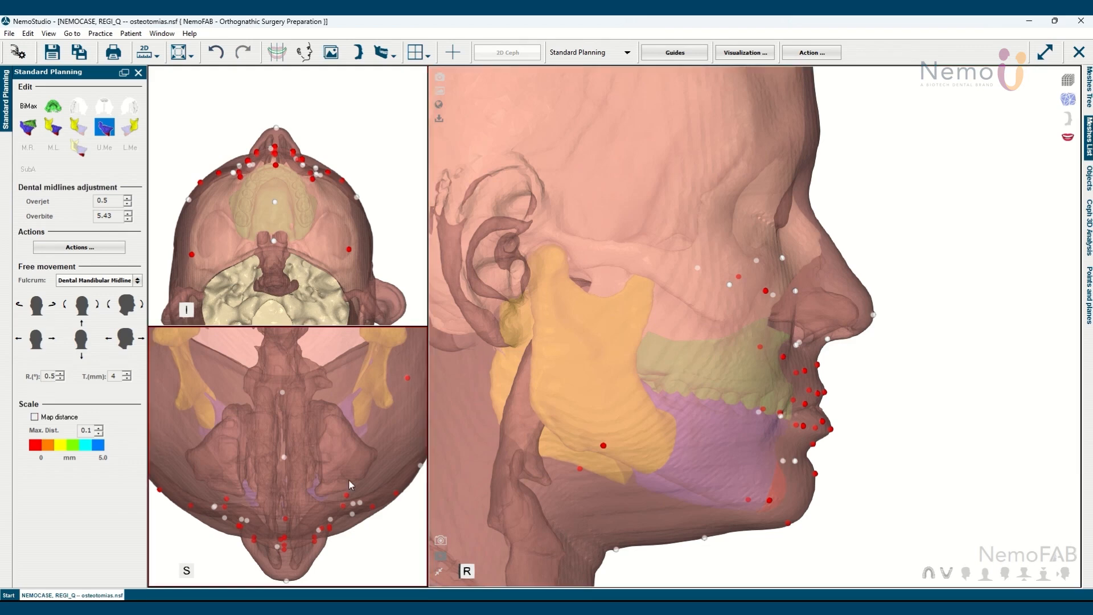
pyautogui.click(82, 359)
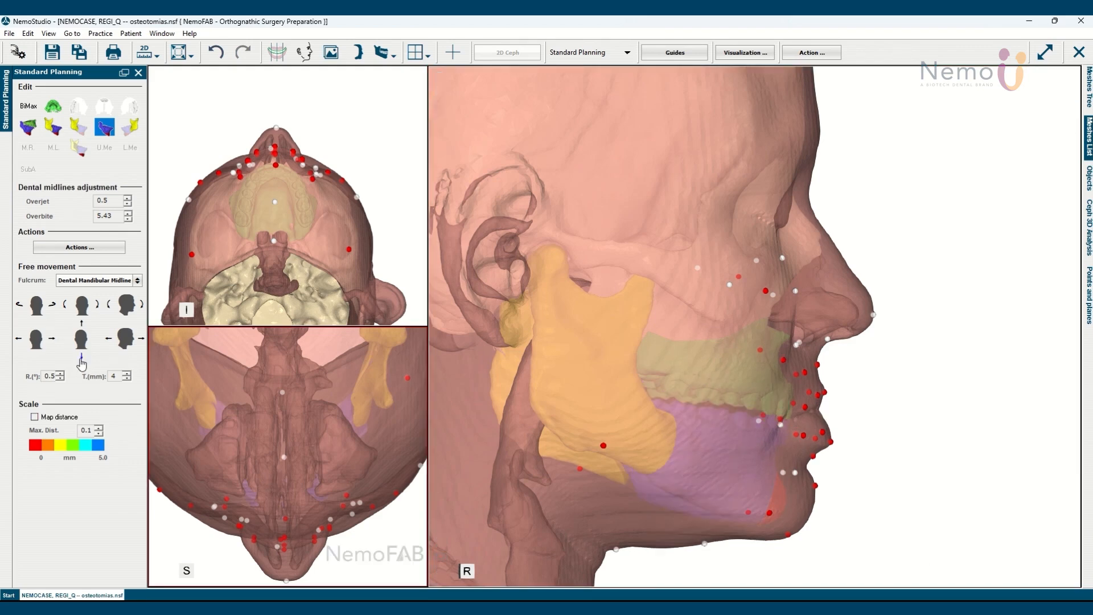
# - Rotate the maxilla and mandible together counterclockwise in repeated 0.5° increments about the Dental Maxillary Midline
pyautogui.click(27, 128)
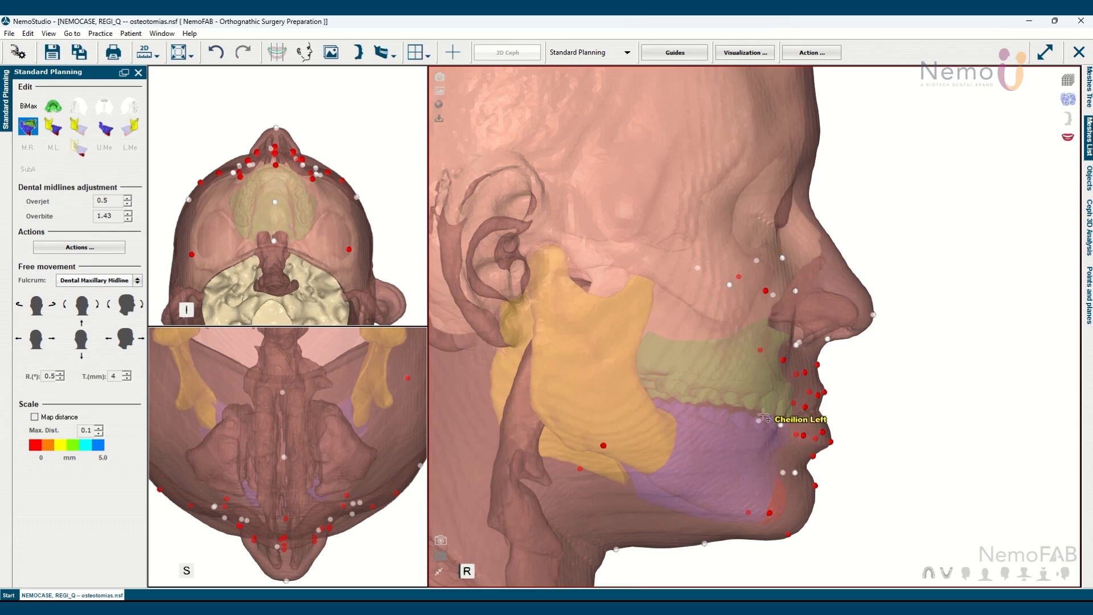
pyautogui.click(107, 307)
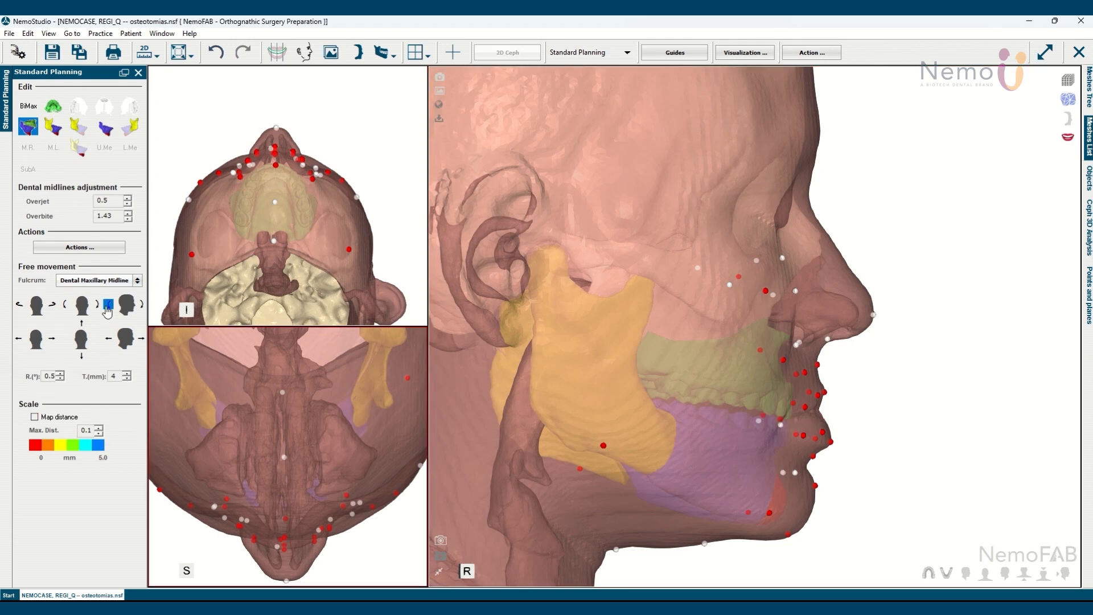
pyautogui.click(107, 308)
pyautogui.click(107, 308)
pyautogui.click(107, 307)
pyautogui.click(107, 308)
pyautogui.click(107, 307)
pyautogui.click(107, 307)
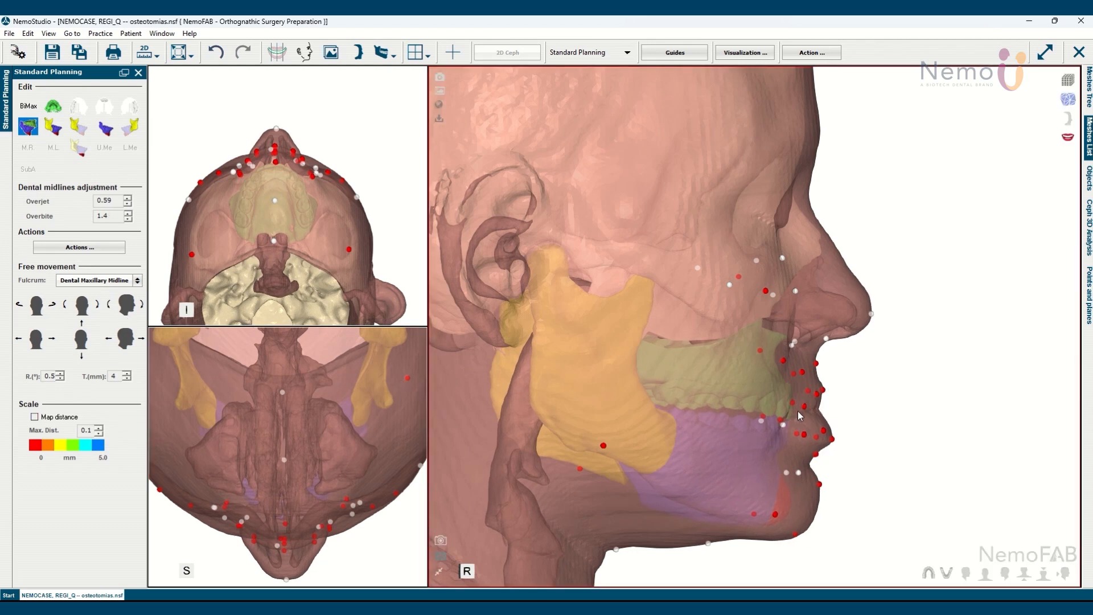
# - Examine the morphed face from the front and both sides, with the skin opaque and transparent
pyautogui.moveTo(957, 449); pyautogui.dragTo(714, 446)
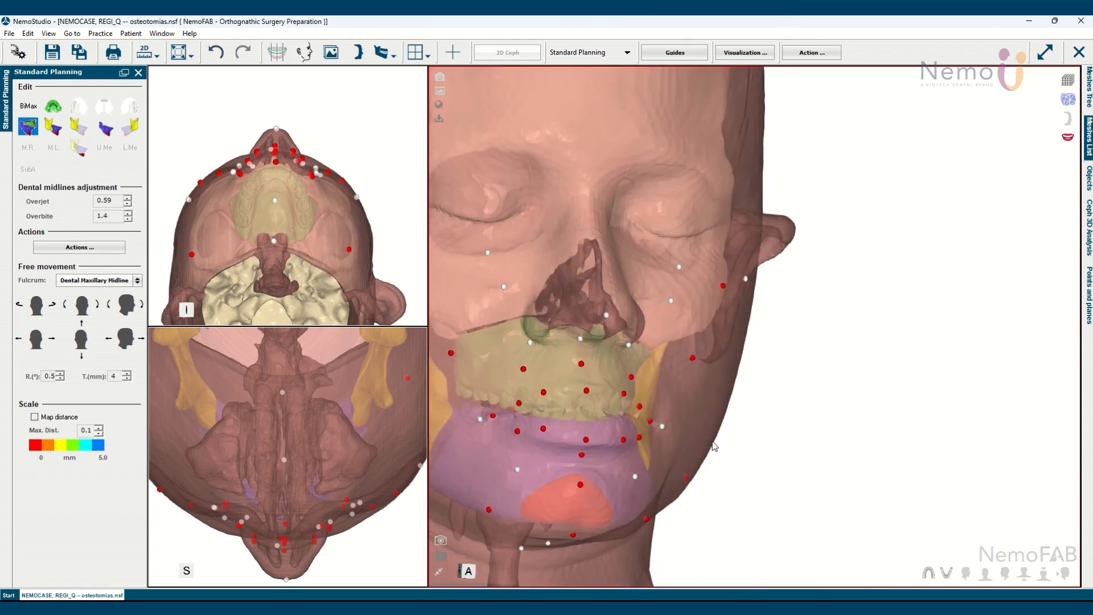
pyautogui.moveTo(714, 444); pyautogui.dragTo(891, 430, button='middle')
pyautogui.moveTo(671, 472); pyautogui.dragTo(898, 476)
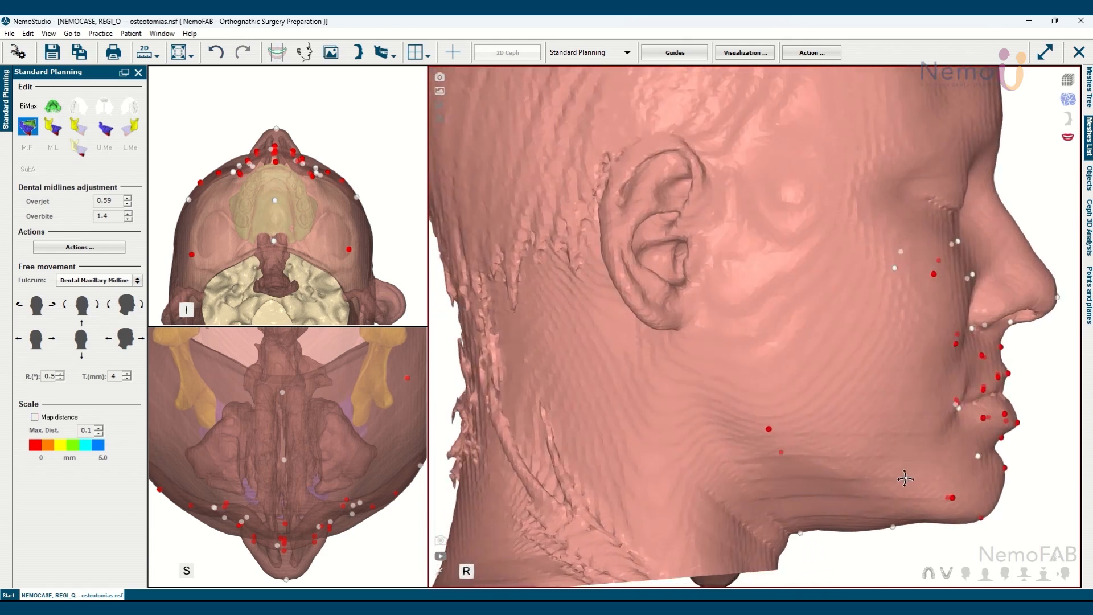
pyautogui.press('t')
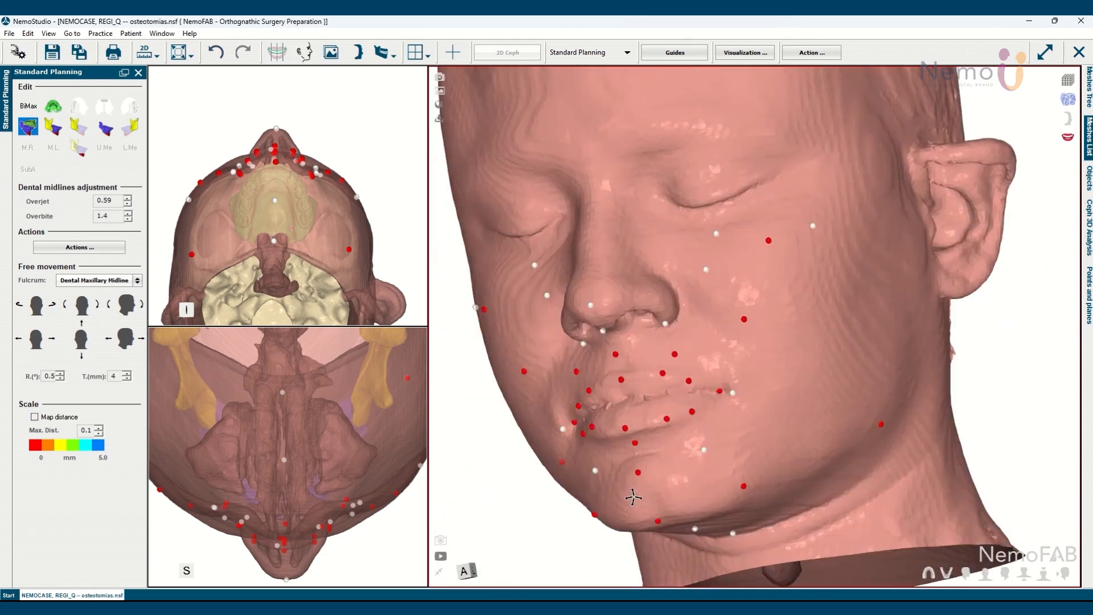
pyautogui.moveTo(633, 497); pyautogui.dragTo(599, 499)
pyautogui.scroll(-1, 843, 490)
pyautogui.moveTo(921, 499); pyautogui.dragTo(783, 535)
pyautogui.press('t')
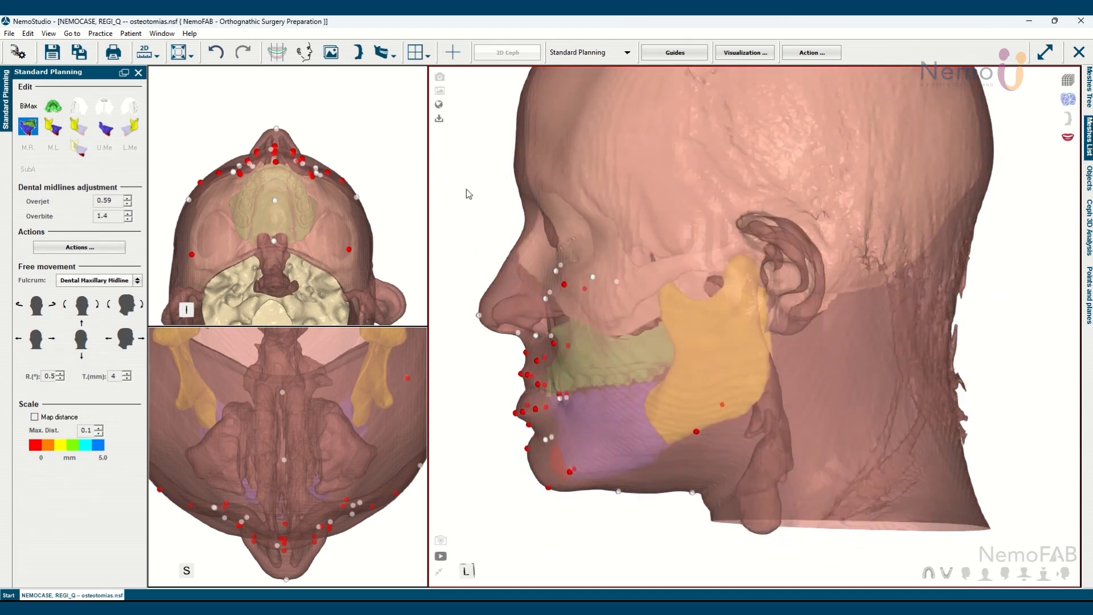
# - Switch to the Initial / Surgery Comparison layout with the morphing shown, and compare both heads from the front and in profile
pyautogui.click(428, 57)
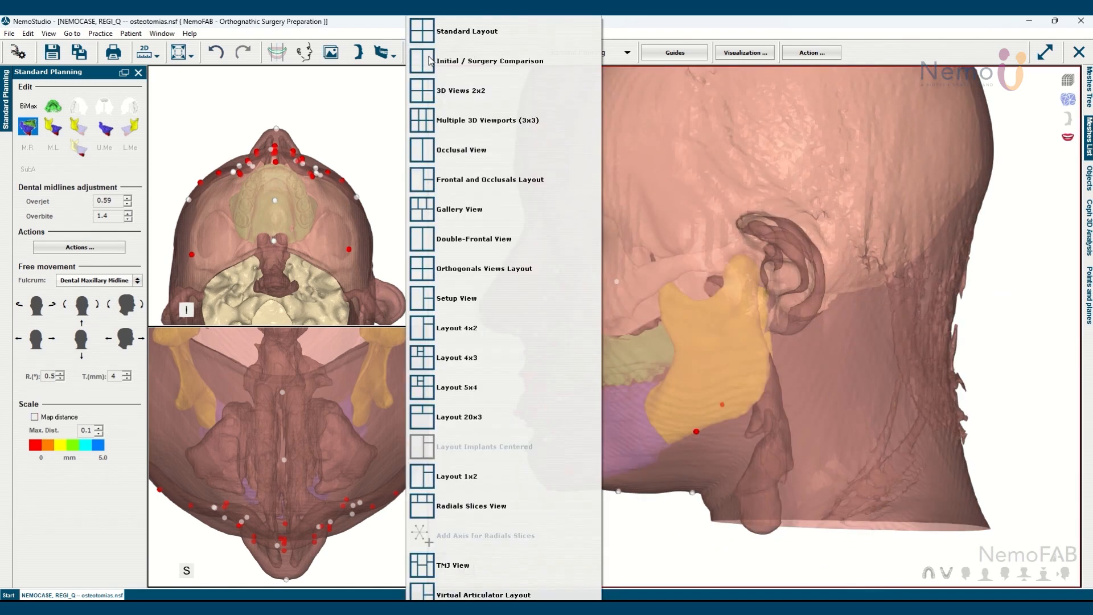
pyautogui.click(518, 62)
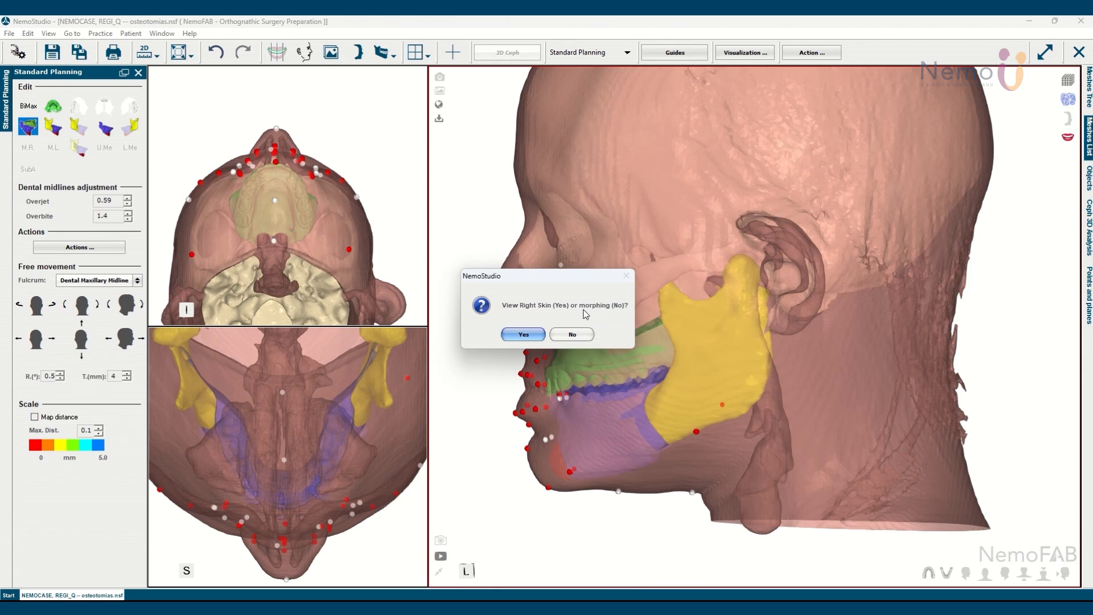
pyautogui.click(582, 332)
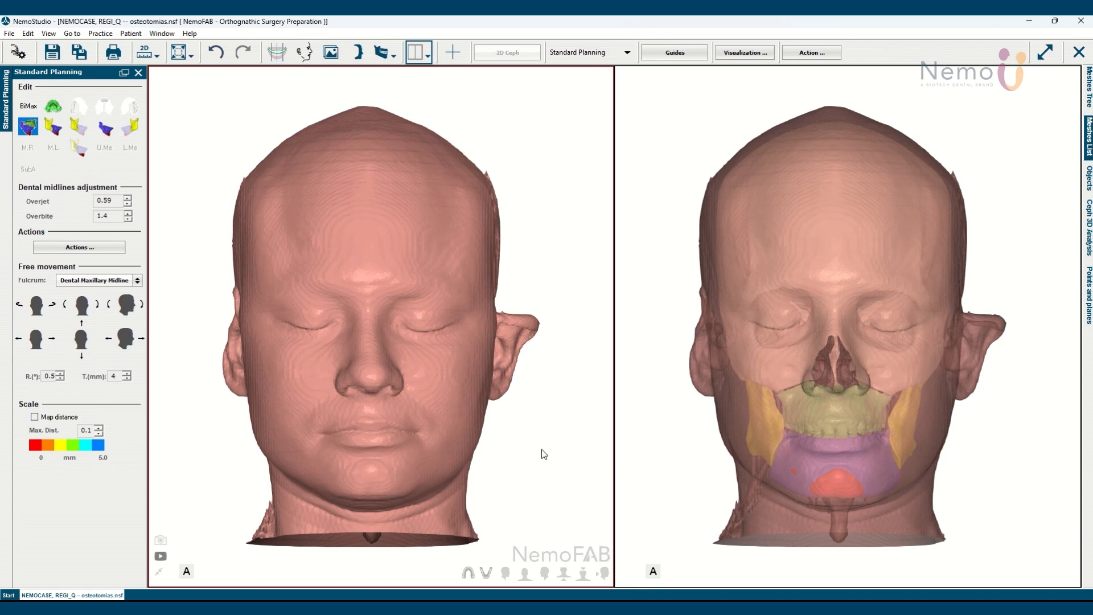
pyautogui.moveTo(559, 456); pyautogui.dragTo(369, 456)
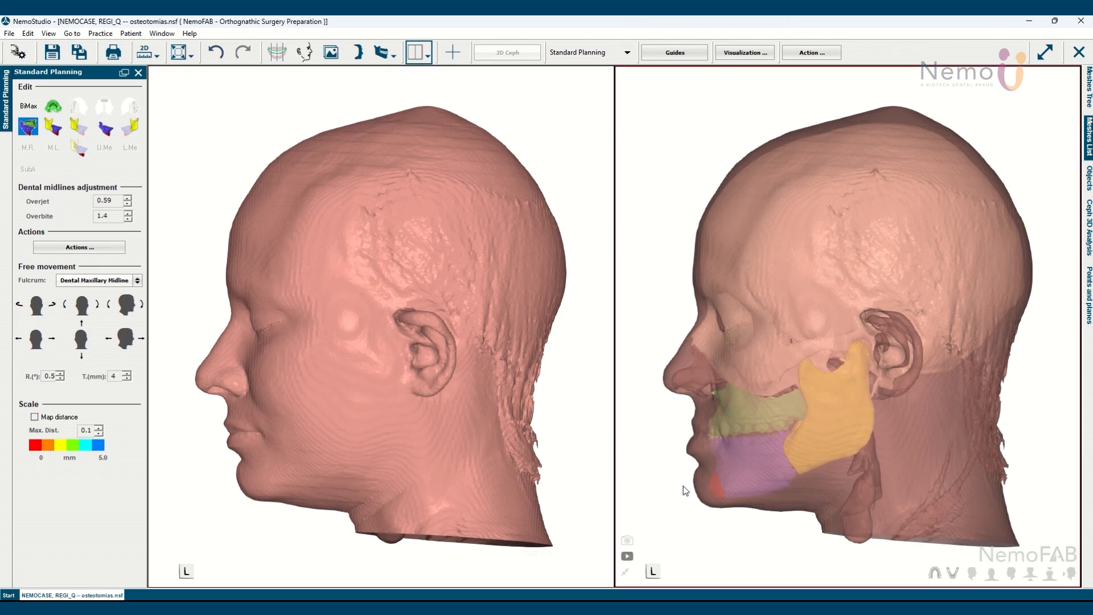
pyautogui.moveTo(309, 470); pyautogui.dragTo(507, 447)
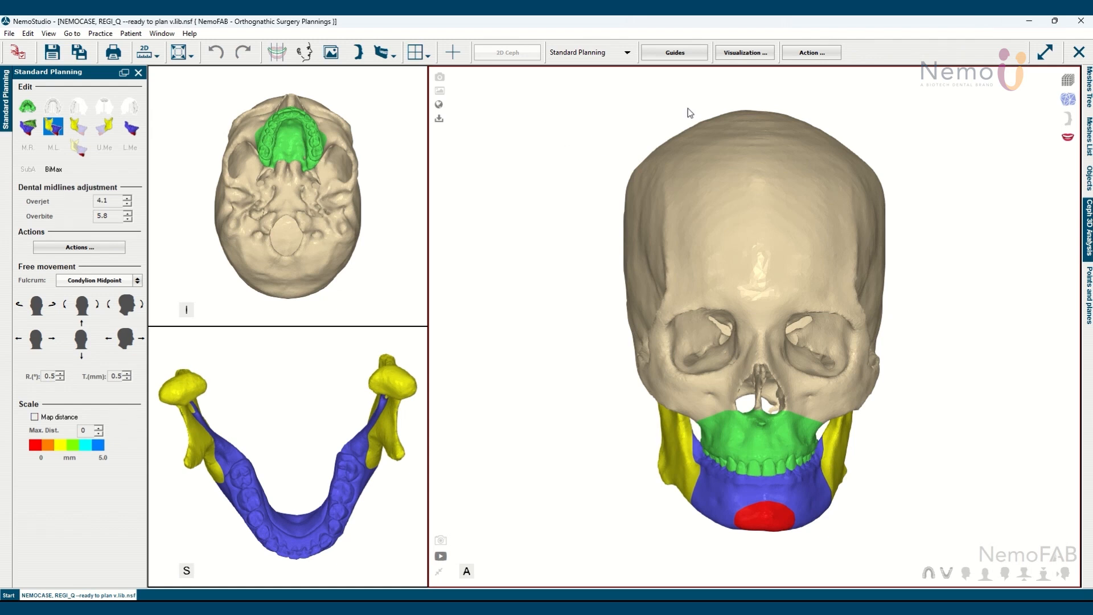
# - Show the soft tissue photo on the skull's midline and inspect its placement from several angles
pyautogui.click(739, 56)
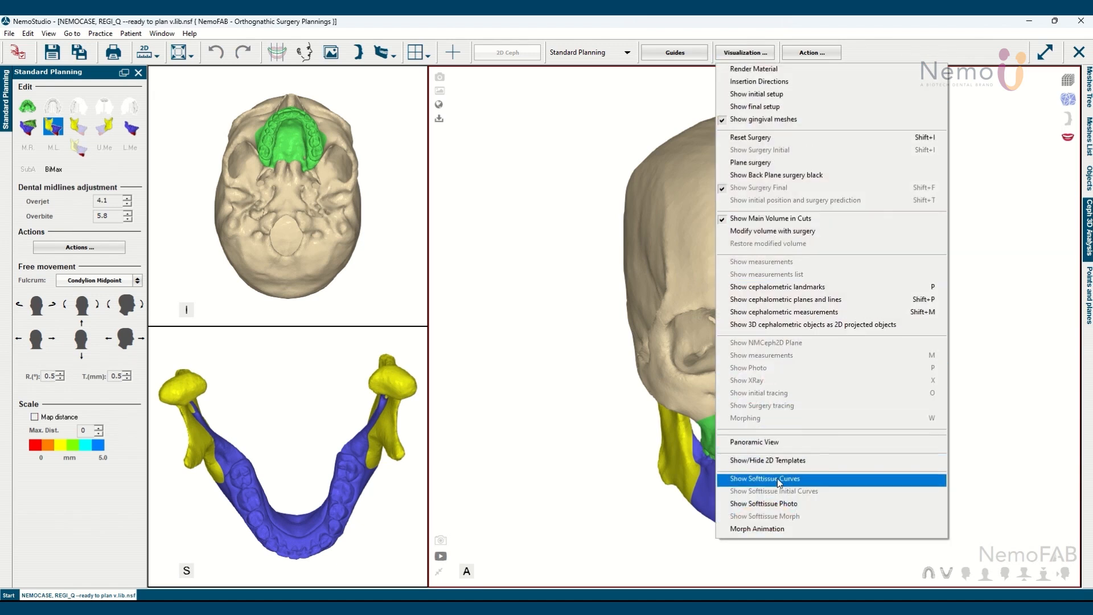
pyautogui.click(761, 506)
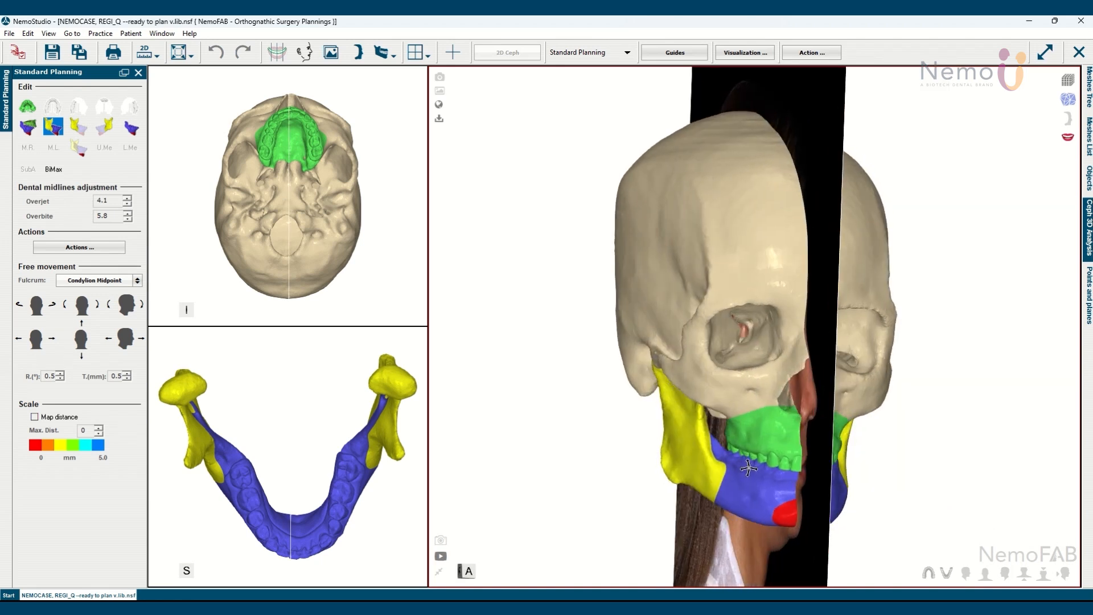
pyautogui.moveTo(794, 408); pyautogui.dragTo(869, 396)
pyautogui.moveTo(841, 403); pyautogui.dragTo(749, 391)
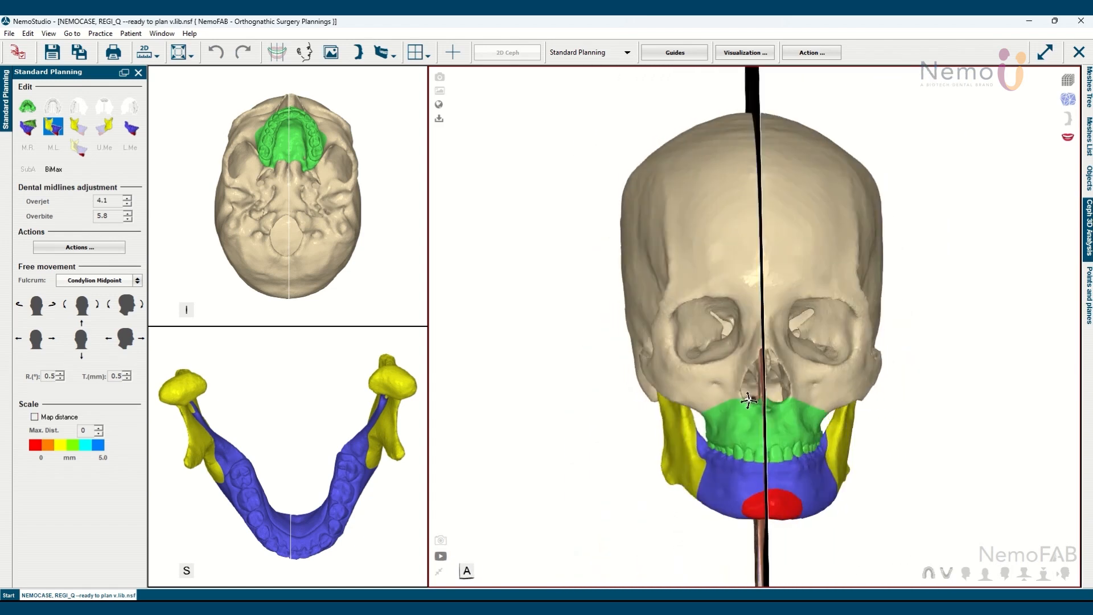
# - Hide the Cranial Base - Skull mesh and view the jaw segments over the right profile photo
pyautogui.click(1089, 140)
pyautogui.scroll(-10, 995, 439)
pyautogui.scroll(-12, 995, 438)
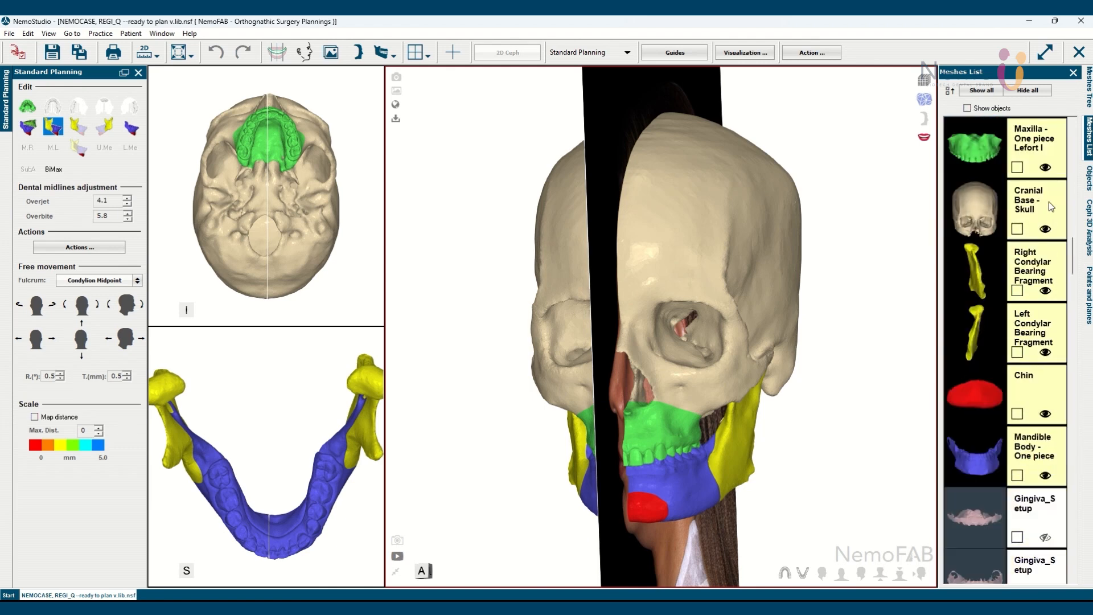
pyautogui.click(1045, 229)
pyautogui.moveTo(900, 410); pyautogui.dragTo(828, 422)
pyautogui.scroll(3, 828, 422)
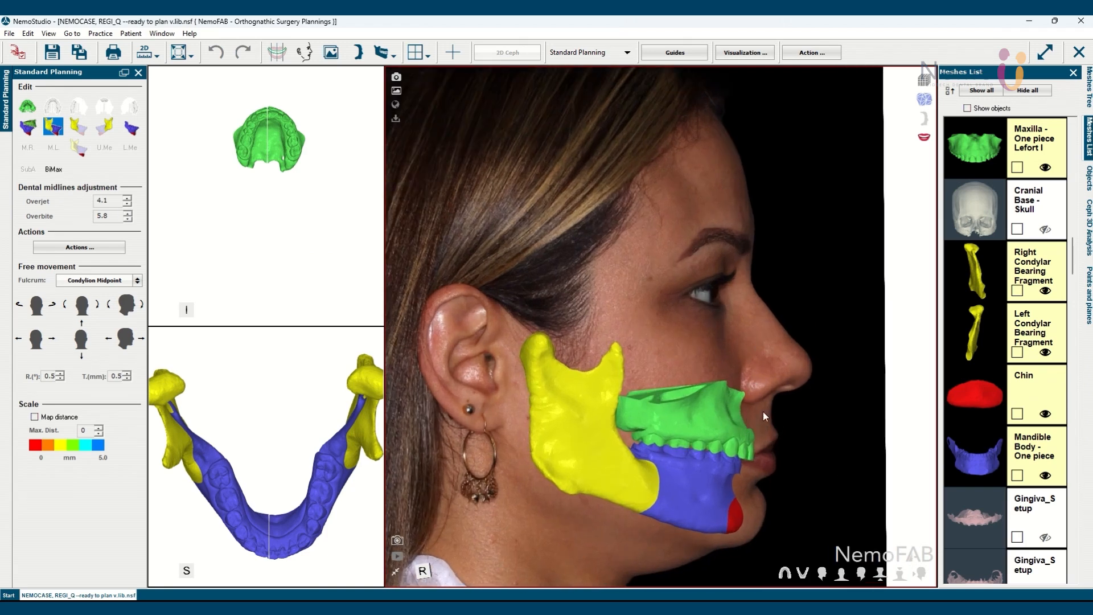
# - Show the soft tissue curves over the profile photo, review the traced outline, and hide the curves again
pyautogui.click(744, 52)
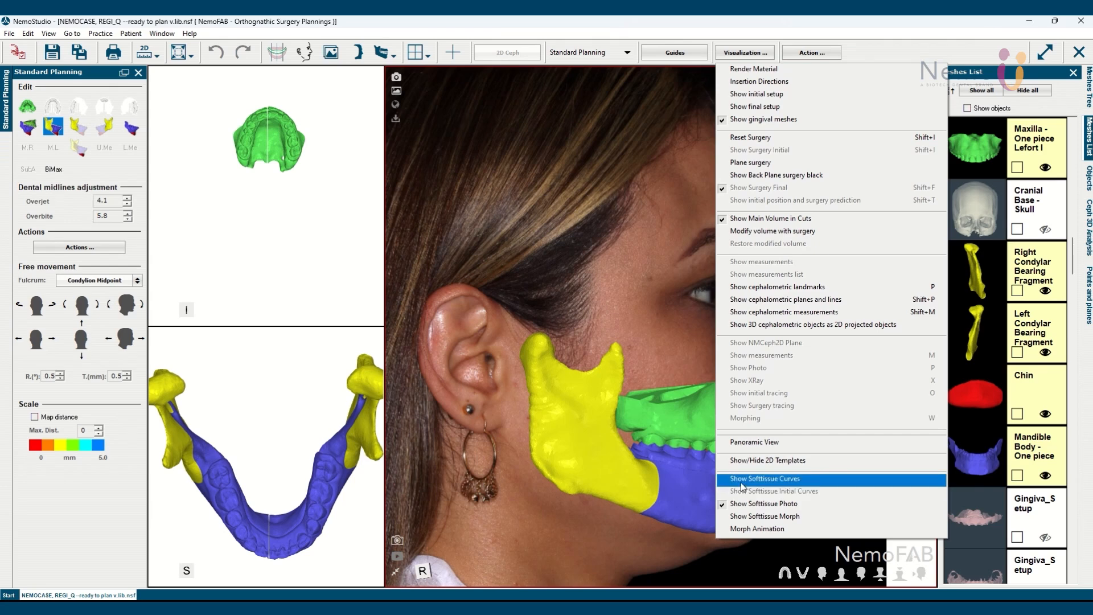
pyautogui.click(770, 480)
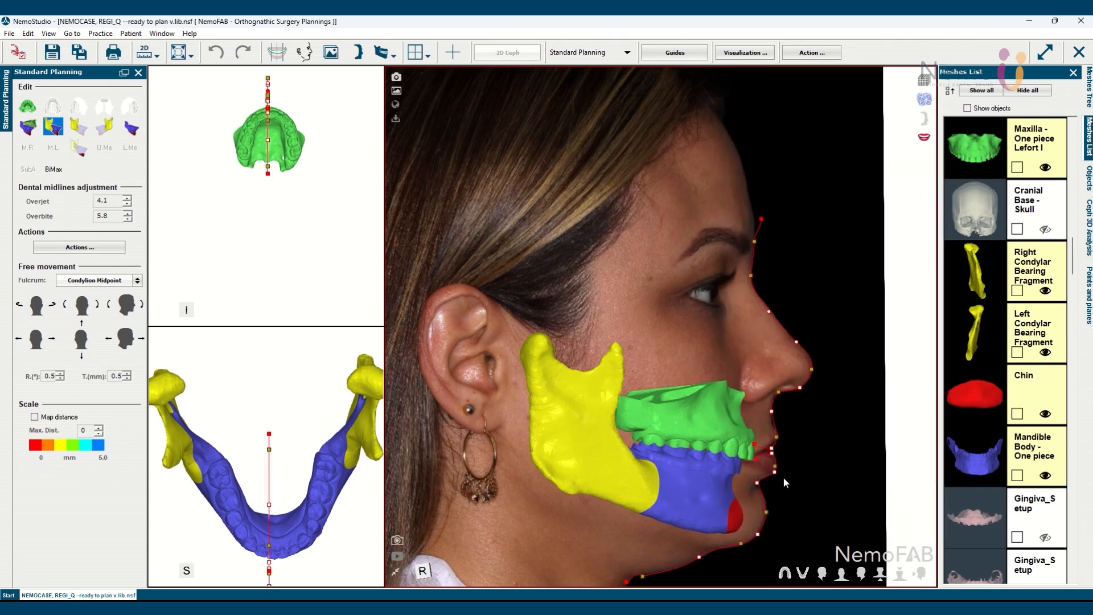
pyautogui.click(738, 56)
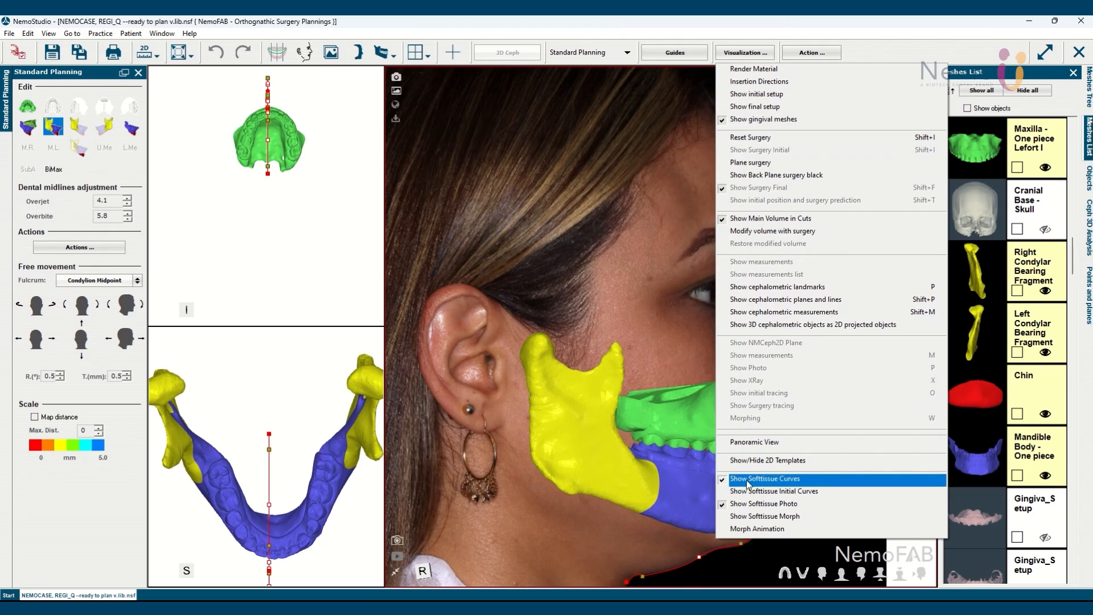
pyautogui.click(743, 482)
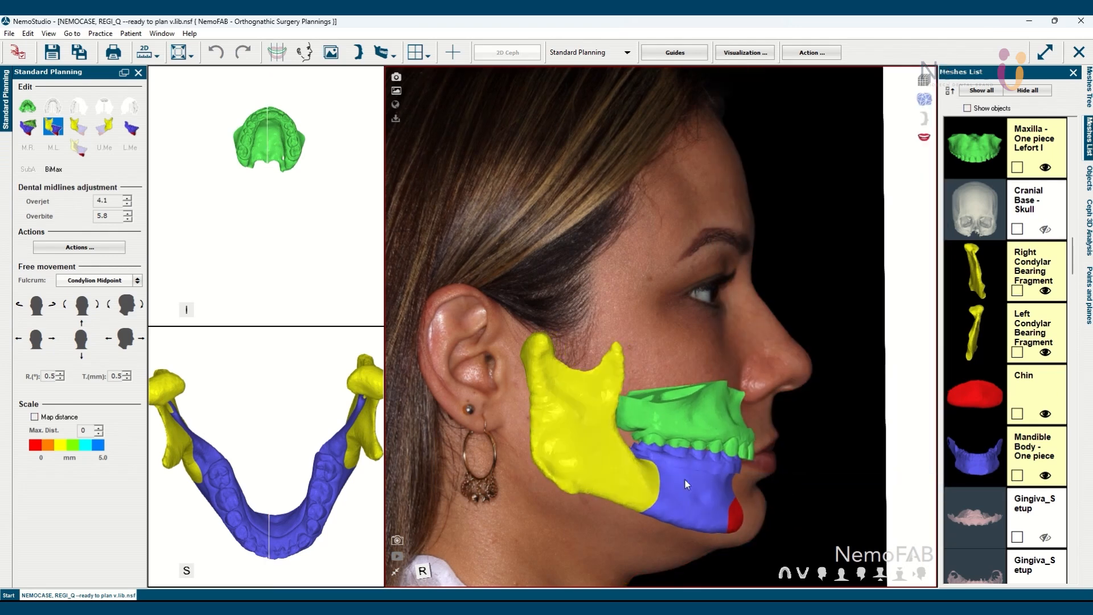
# - Advance the mandible body 4 mm forward with the Dental Mandibular Midline fulcrum and check the morphed profile
pyautogui.click(153, 162)
pyautogui.click(130, 126)
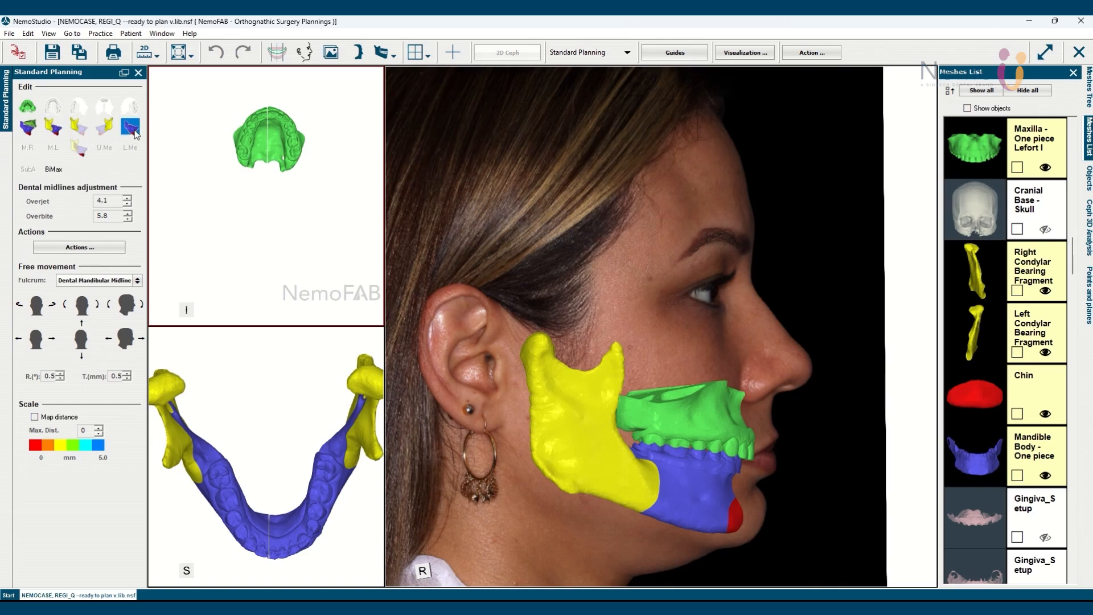
pyautogui.click(659, 418)
pyautogui.click(192, 384)
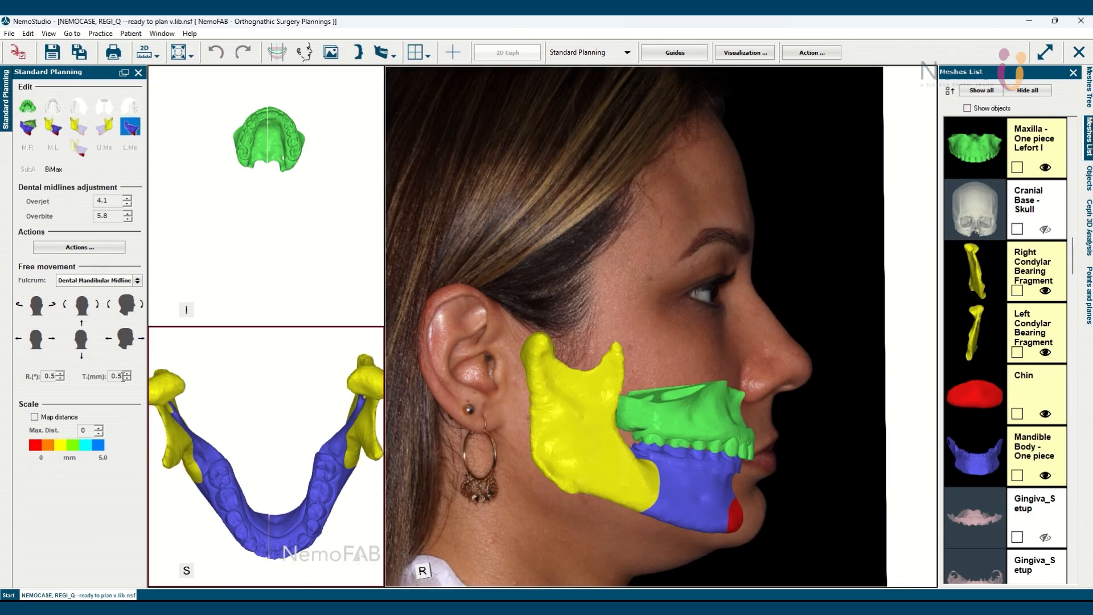
pyautogui.moveTo(113, 376); pyautogui.dragTo(132, 377)
pyautogui.write('4')
pyautogui.click(141, 338)
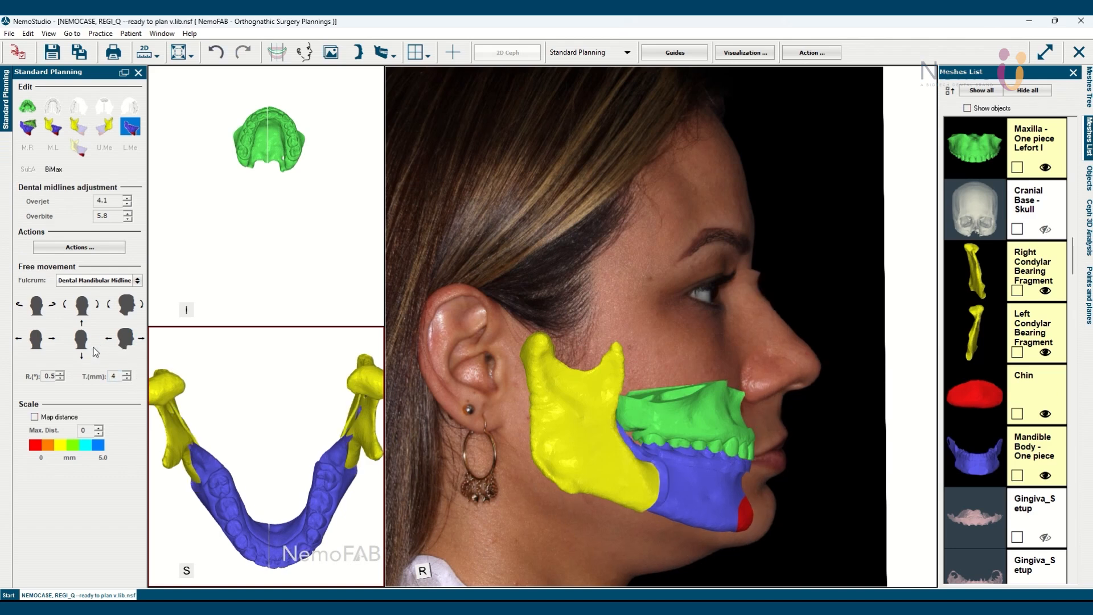
pyautogui.click(788, 397)
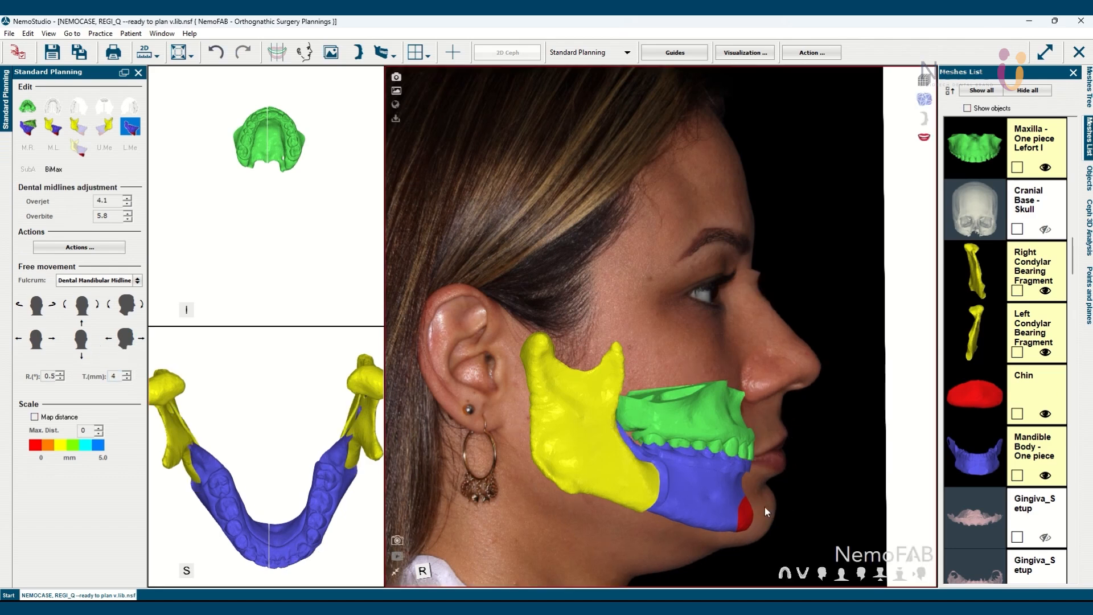
pyautogui.moveTo(764, 507); pyautogui.dragTo(749, 460, button='middle')
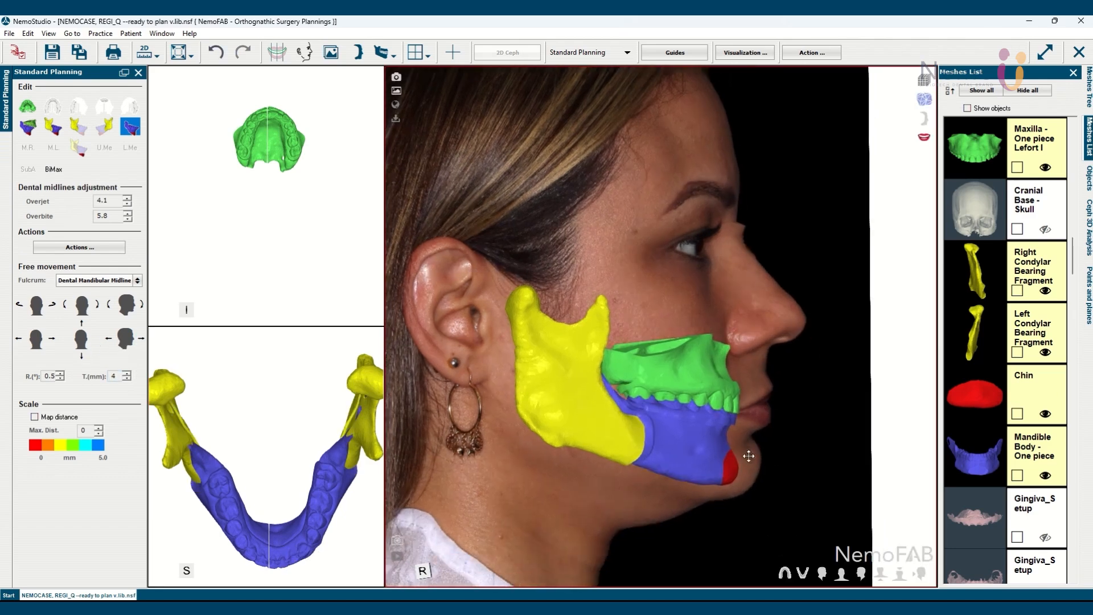
# - Set the translation increment to 1 mm and move the mandible body downward
pyautogui.moveTo(117, 375); pyautogui.dragTo(108, 377)
pyautogui.write('1')
pyautogui.click(83, 355)
pyautogui.click(82, 356)
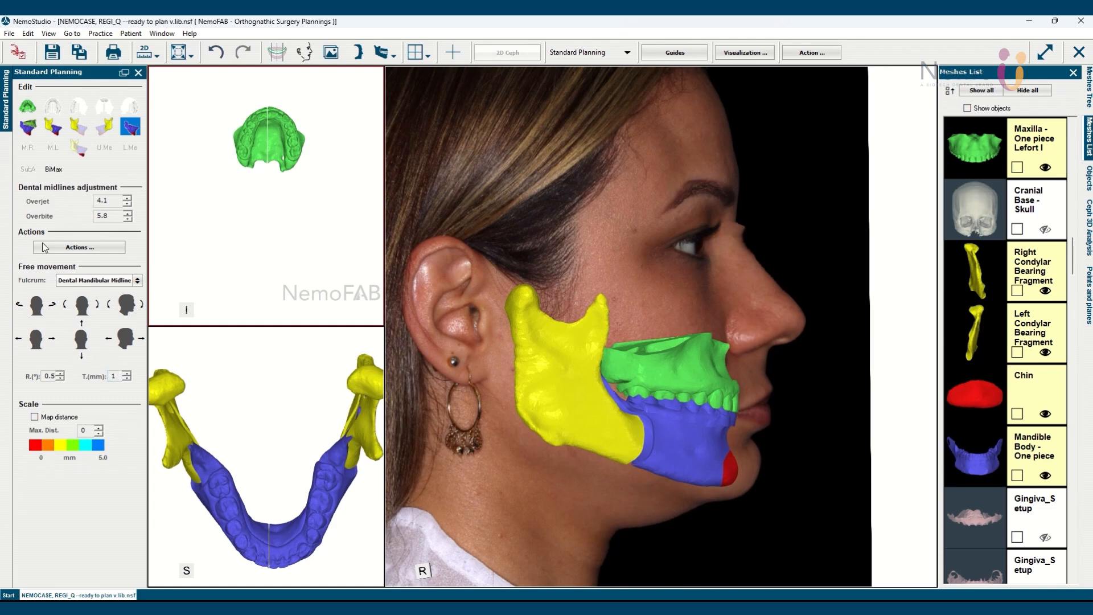
# - Rotate the maxilla and mandible together slightly counterclockwise about the Dental Maxillary Midline and inspect the morphed profile
pyautogui.click(28, 130)
pyautogui.click(666, 401)
pyautogui.moveTo(798, 384); pyautogui.dragTo(796, 376)
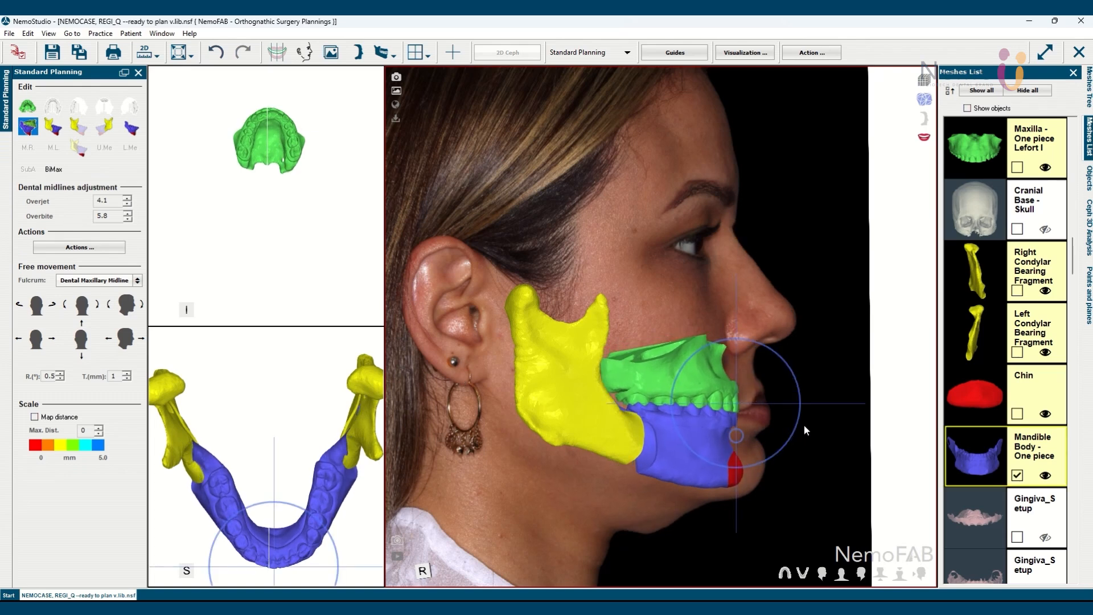
pyautogui.click(781, 366)
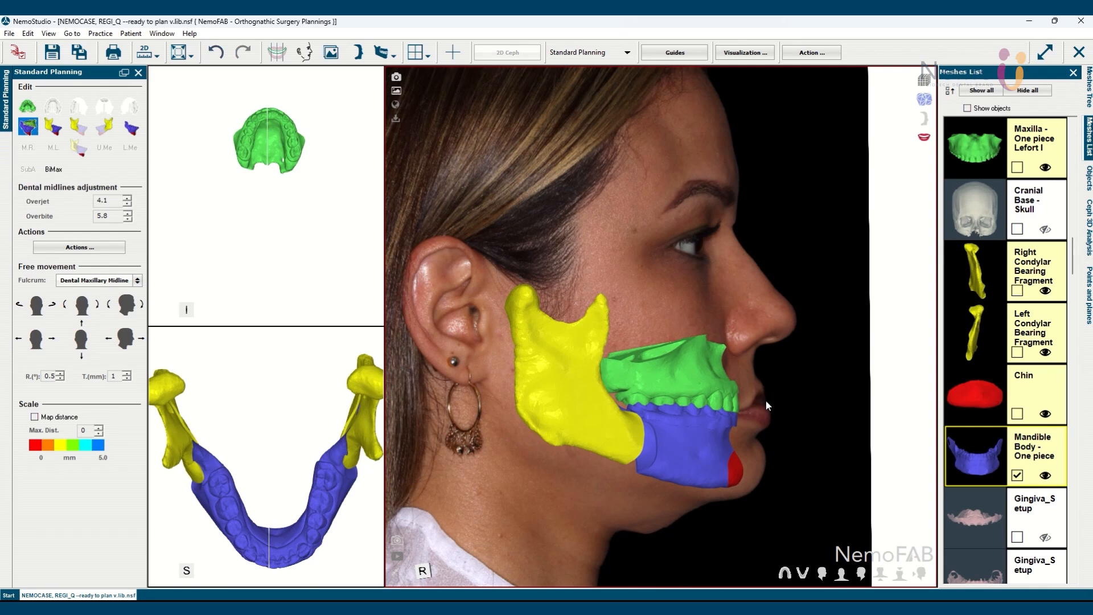
pyautogui.moveTo(787, 456); pyautogui.dragTo(831, 451)
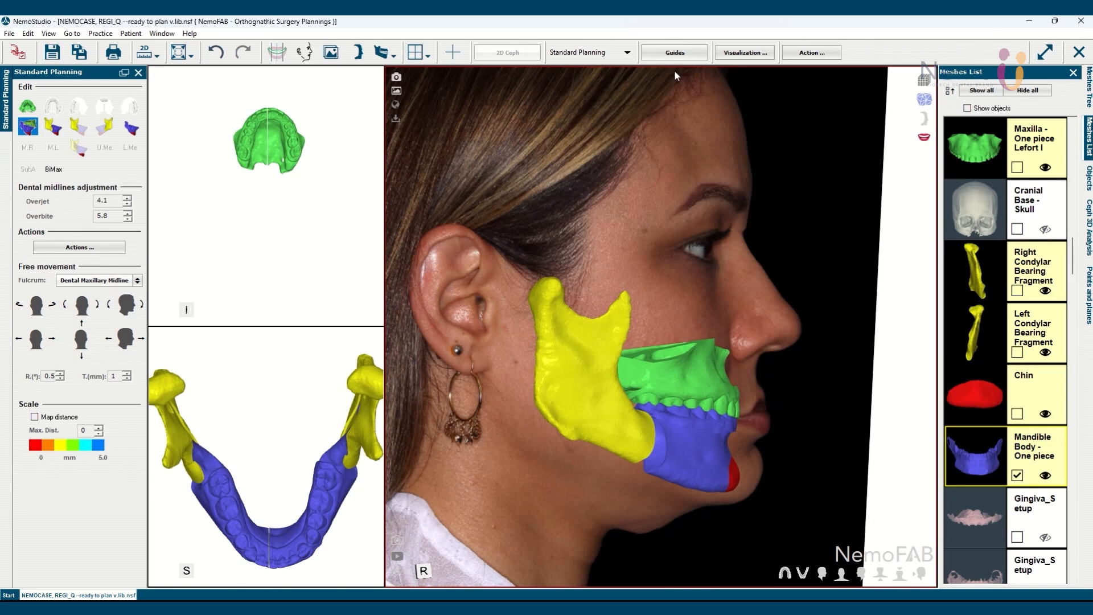
# - Create a morph animation with its second stage moved to about 0.5 s on the timeline, and preview it
pyautogui.click(736, 55)
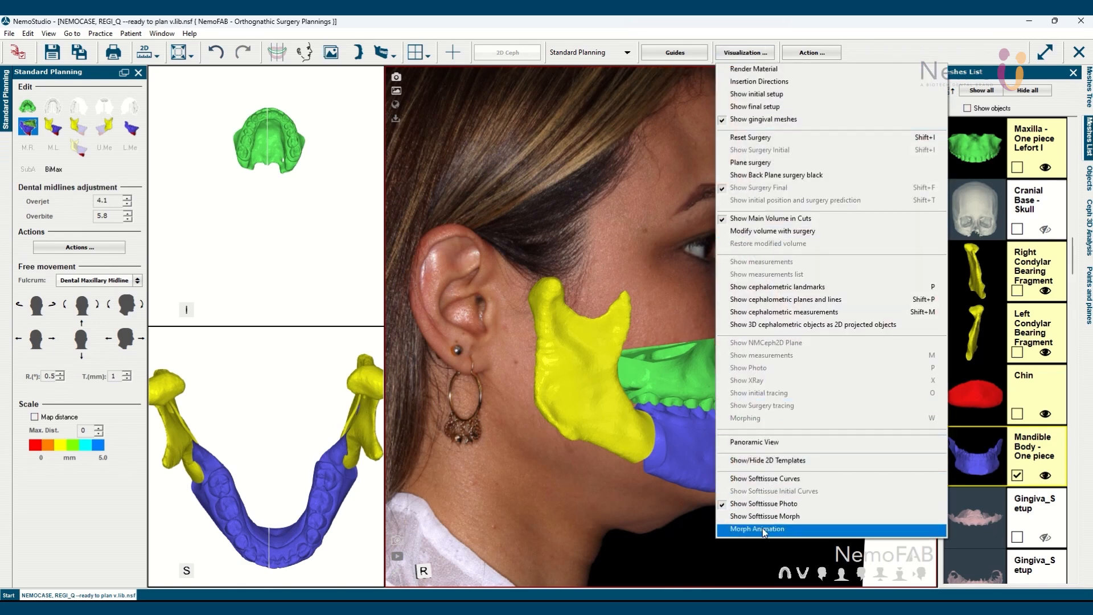
pyautogui.click(756, 530)
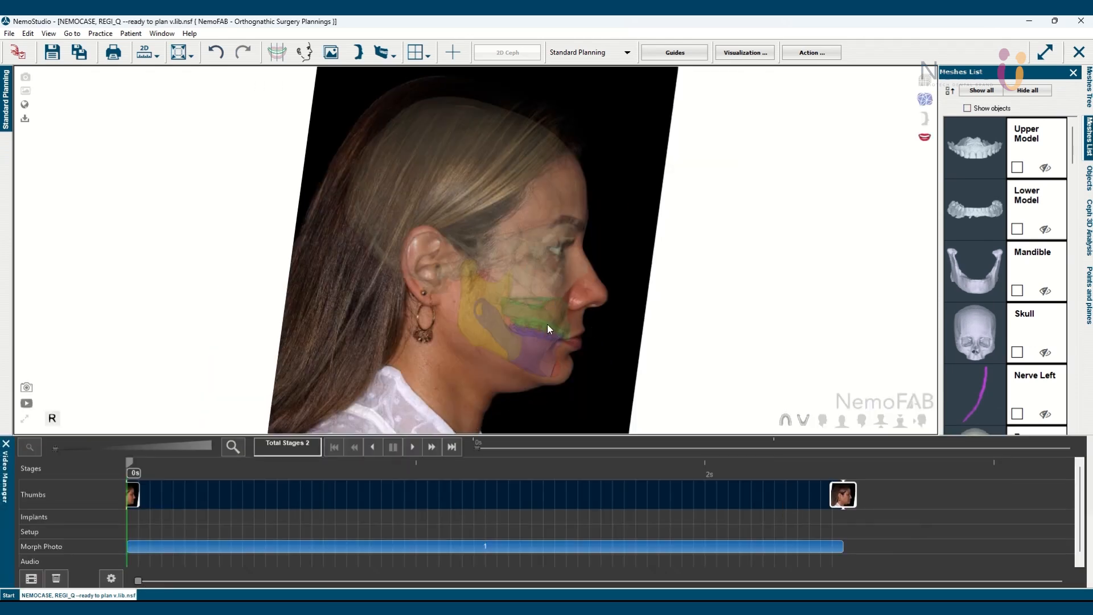
pyautogui.moveTo(841, 479); pyautogui.dragTo(278, 498)
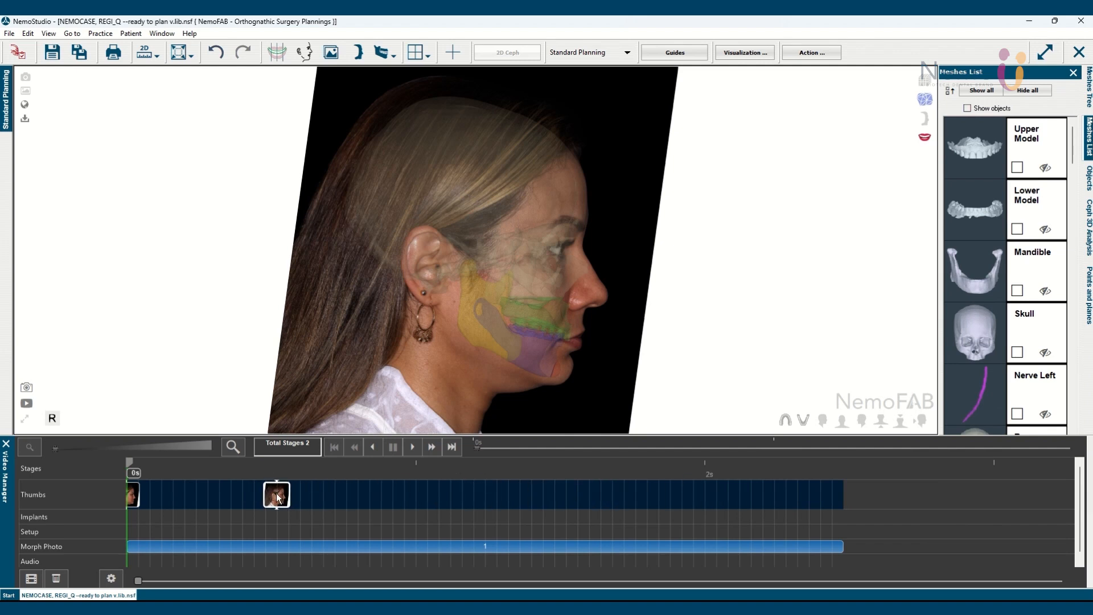
pyautogui.click(414, 448)
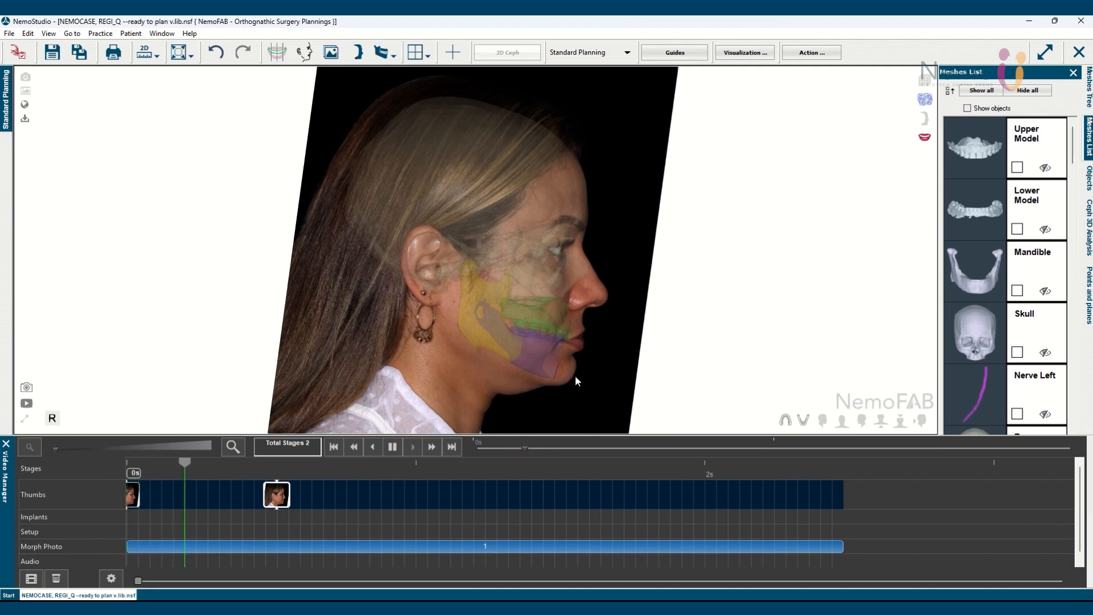
pyautogui.click(392, 448)
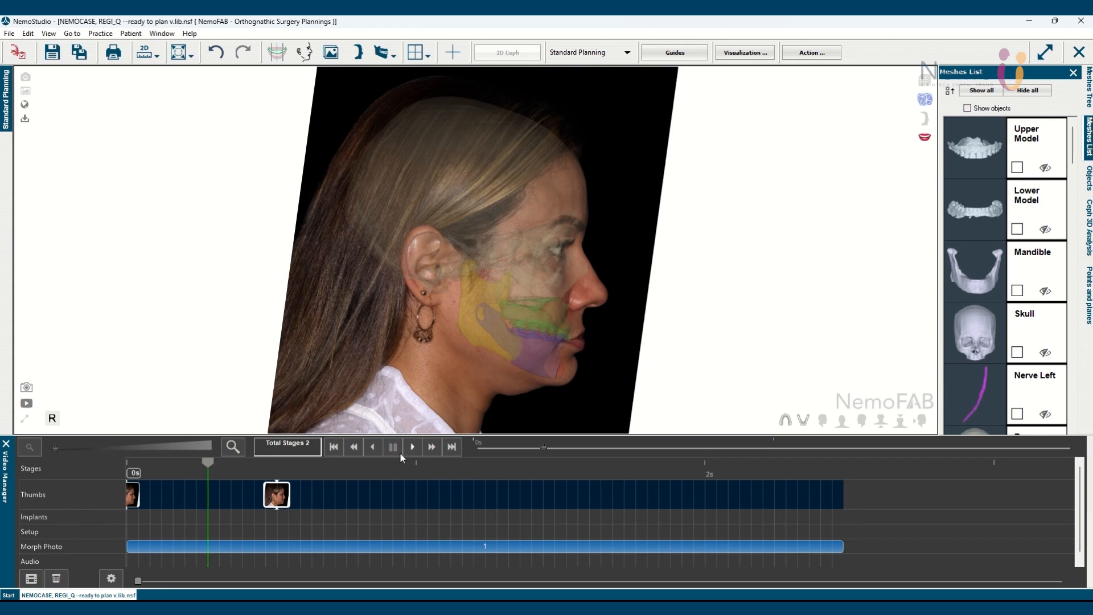
# - Generate the animation video and save it to the Desktop as an MP4 named morph1
pyautogui.click(32, 583)
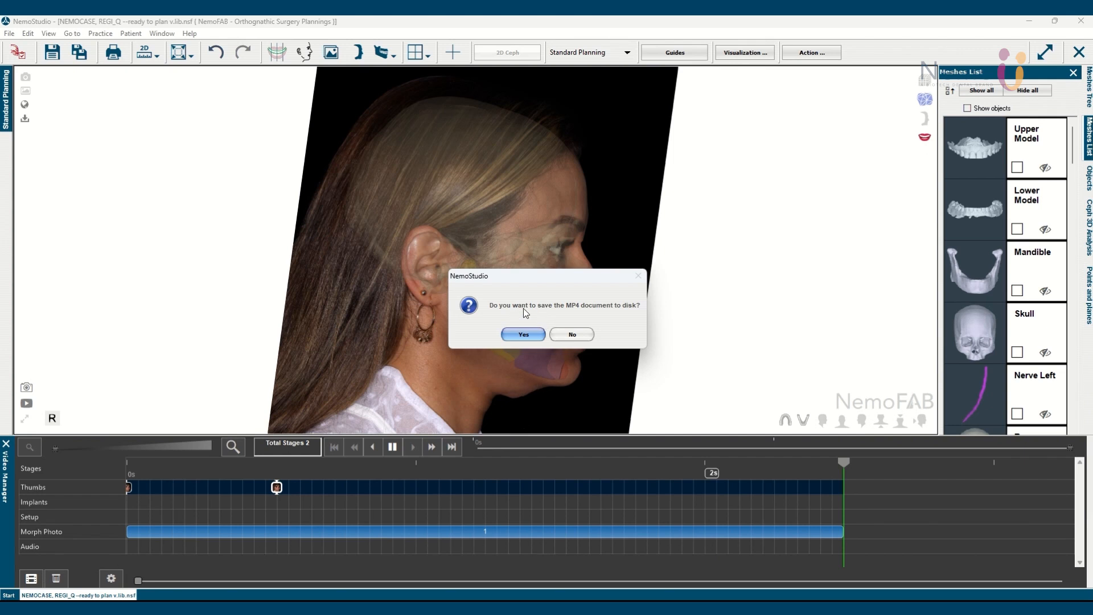
pyautogui.click(523, 334)
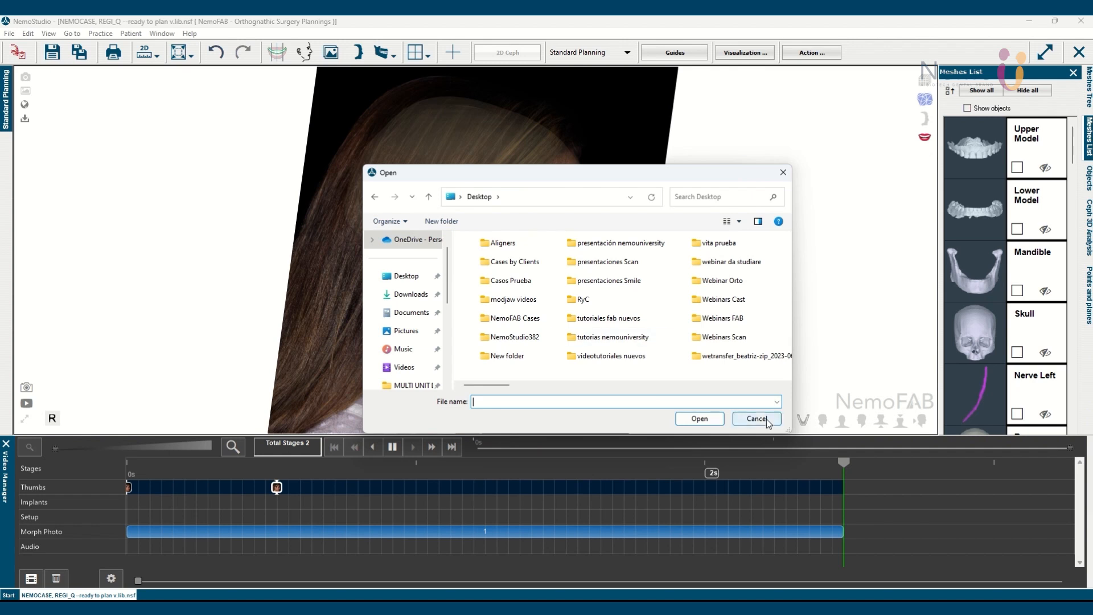
pyautogui.write('mo')
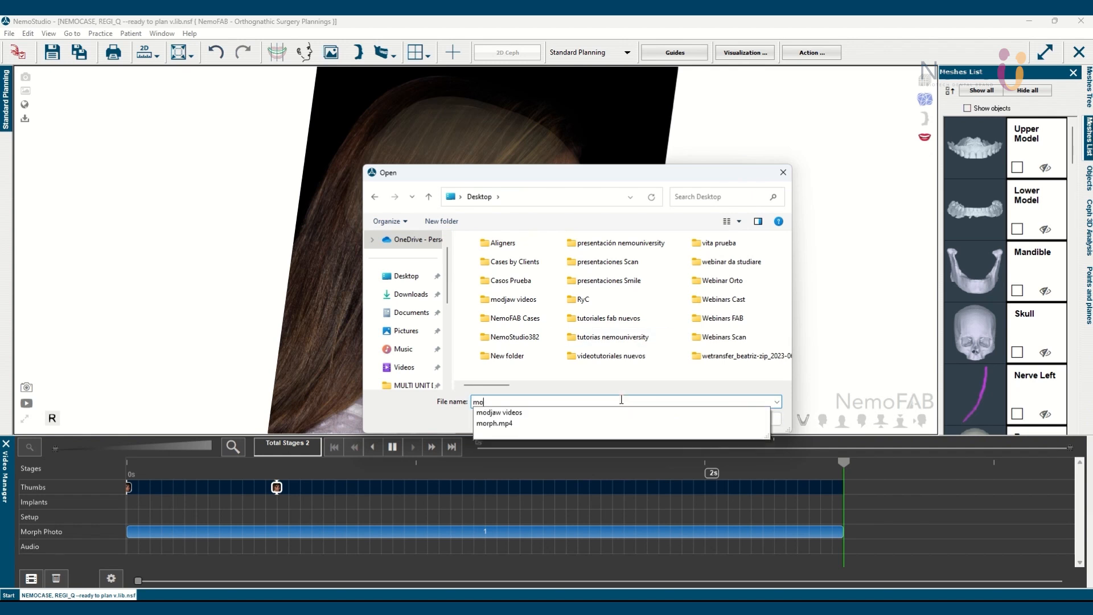
pyautogui.write('rph')
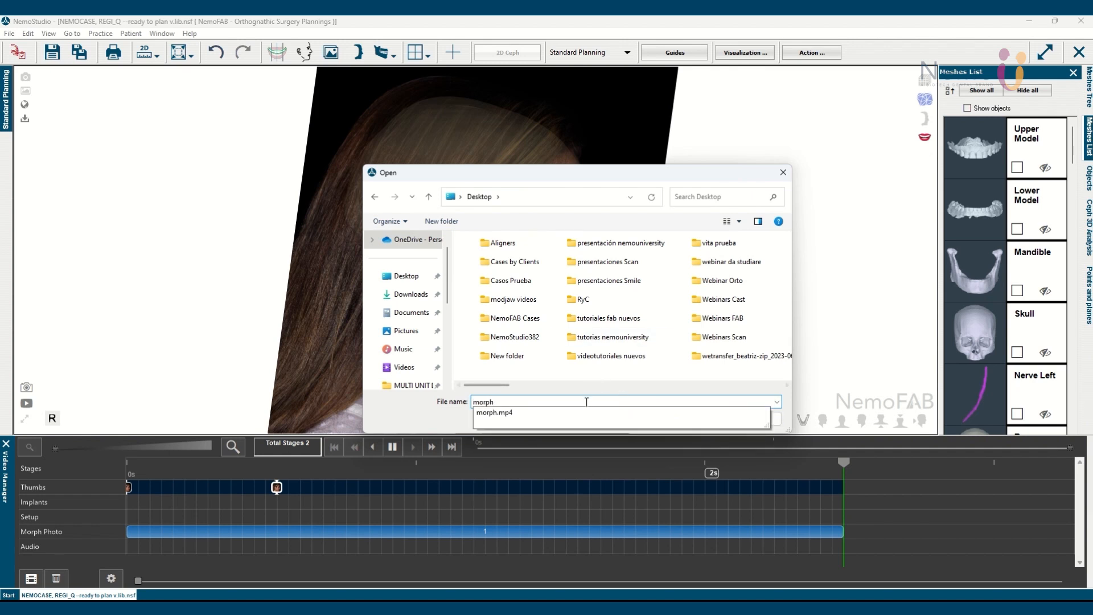
pyautogui.write('1')
pyautogui.click(699, 419)
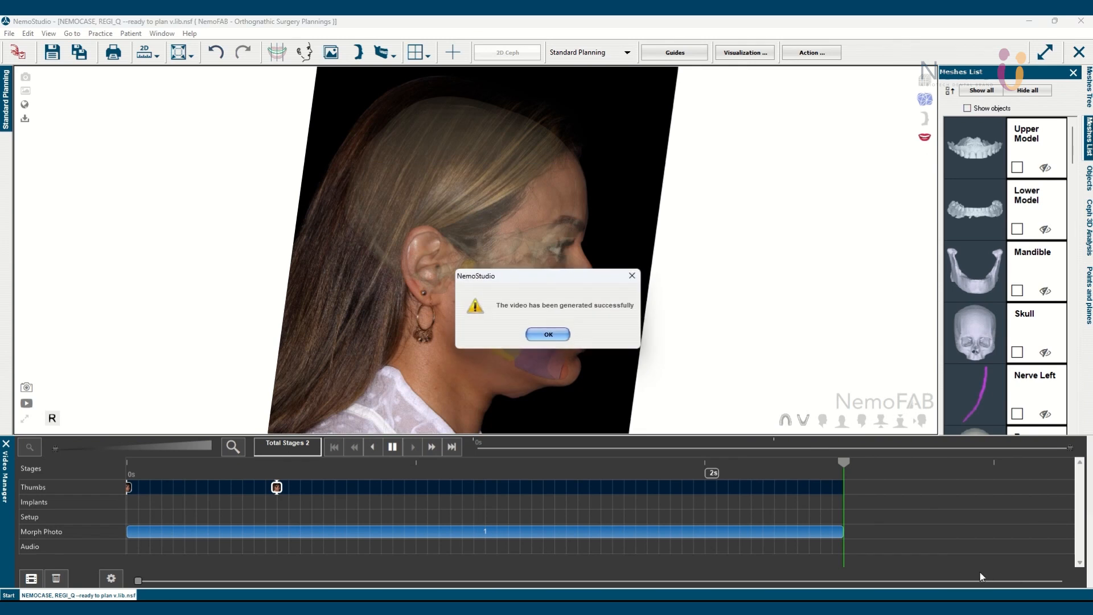
pyautogui.click(561, 334)
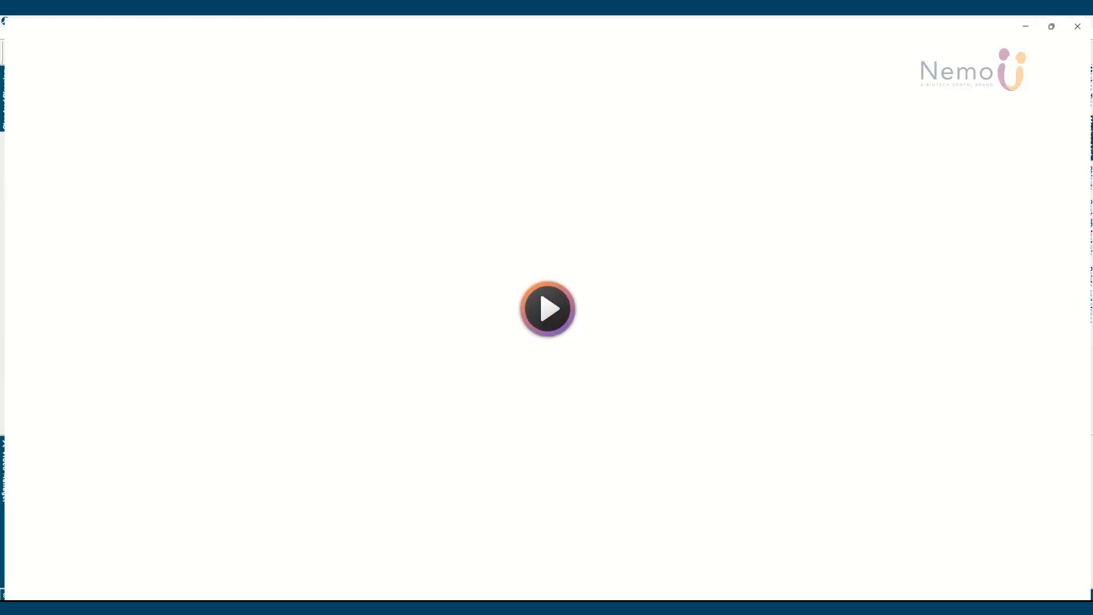